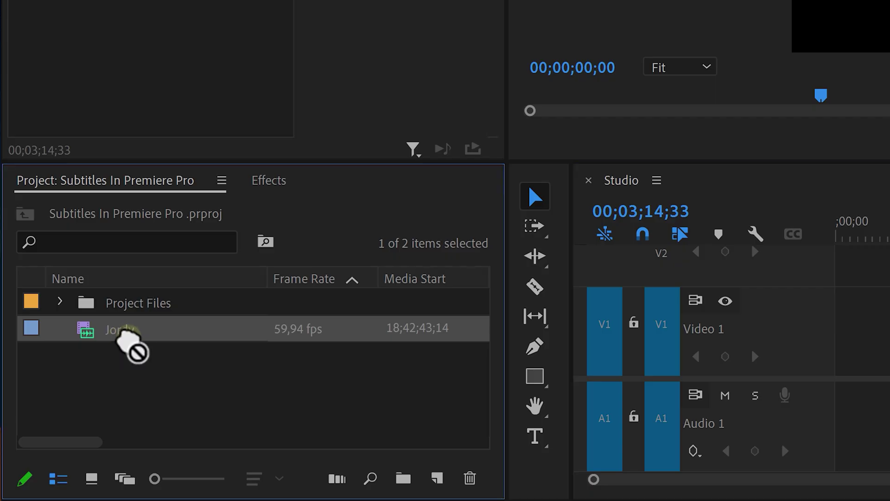
Place the Jordy clip at the sequence start and transcribe it from the Text panel's Transcript tab.
{"action": "left_click_drag", "start_coordinate": [132, 345], "coordinate": [842, 337]}
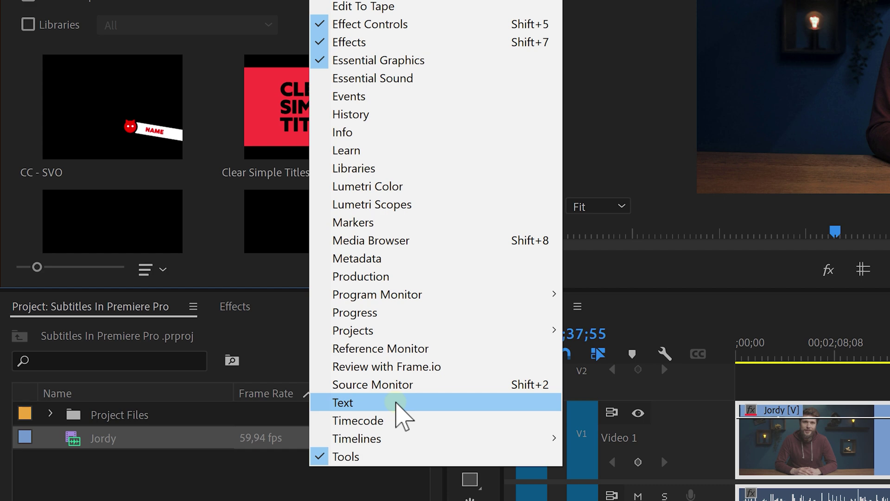
{"action": "left_click", "coordinate": [396, 402]}
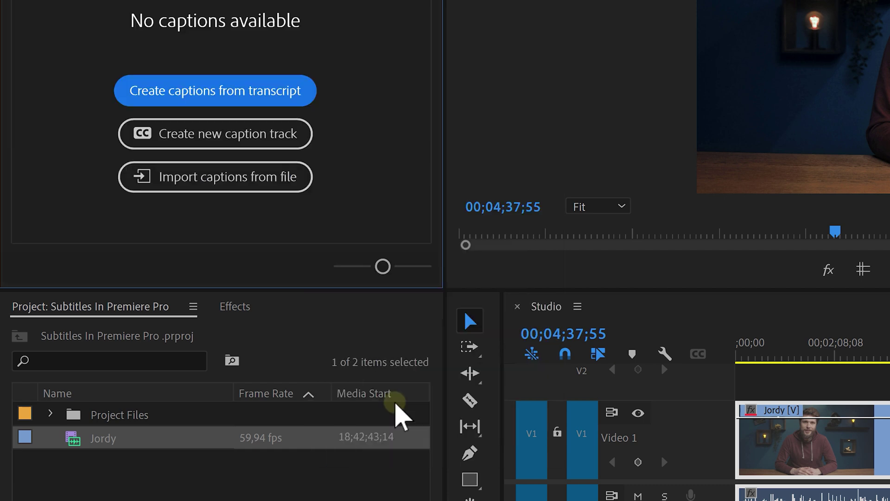
{"action": "left_click", "coordinate": [40, 80]}
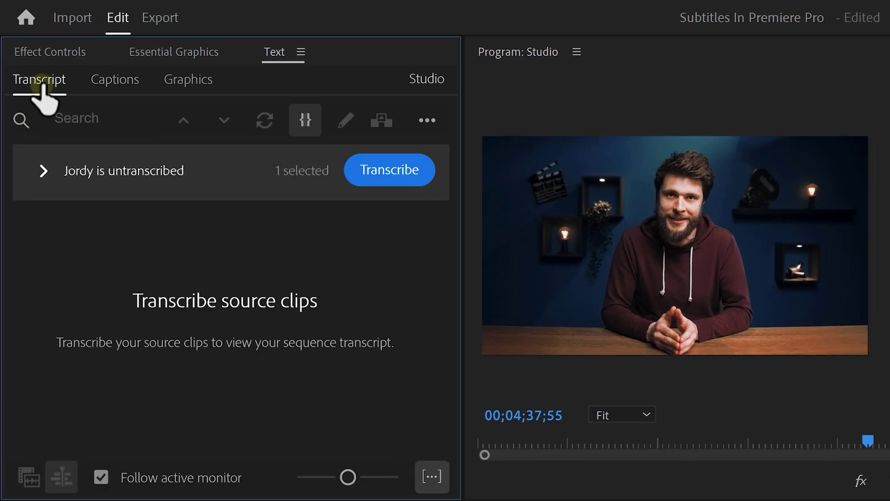
{"action": "left_click", "coordinate": [383, 173]}
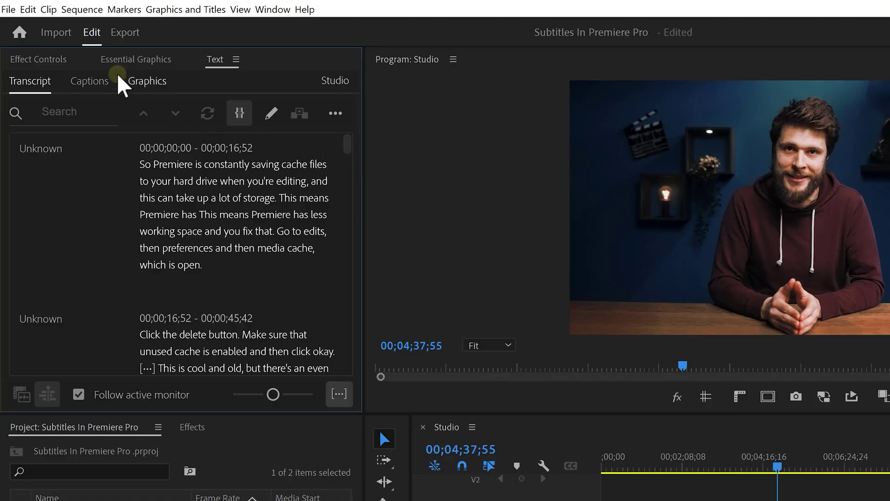
Enable Automatically transcribe clips in Transcription preferences, set to Auto-transcribe all imported clips.
{"action": "left_click", "coordinate": [28, 9]}
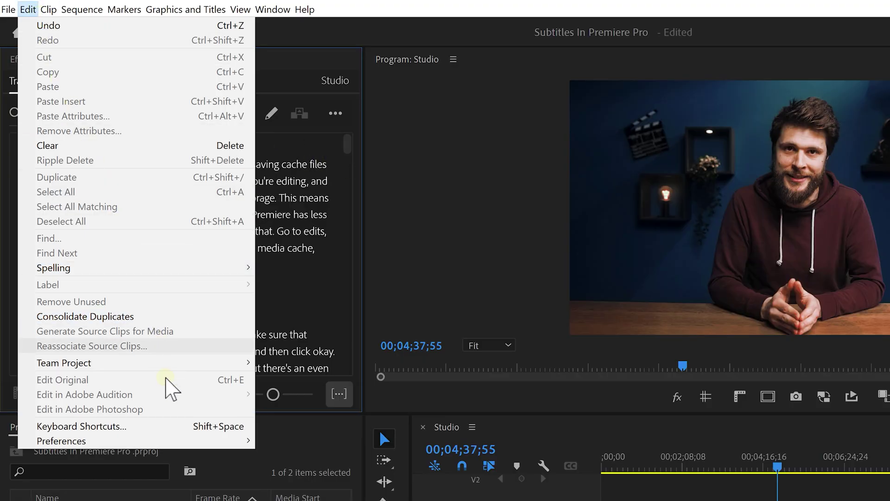
{"action": "mouse_move", "coordinate": [207, 441]}
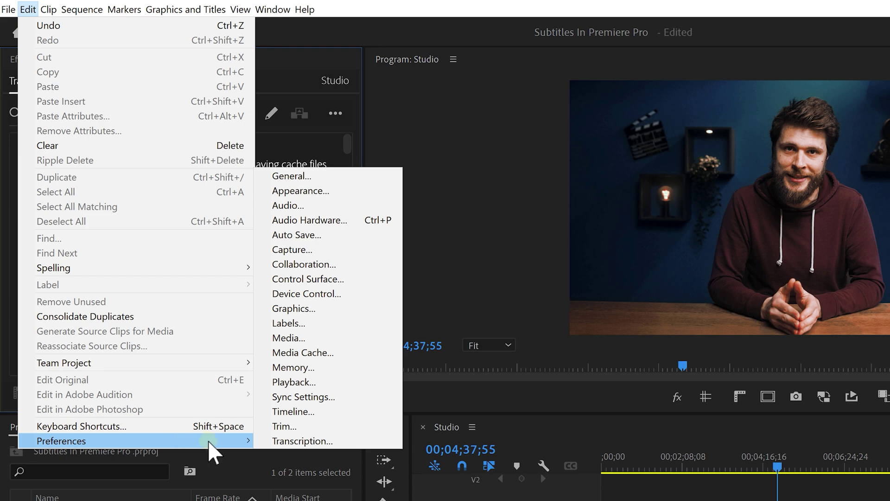
{"action": "left_click", "coordinate": [268, 438]}
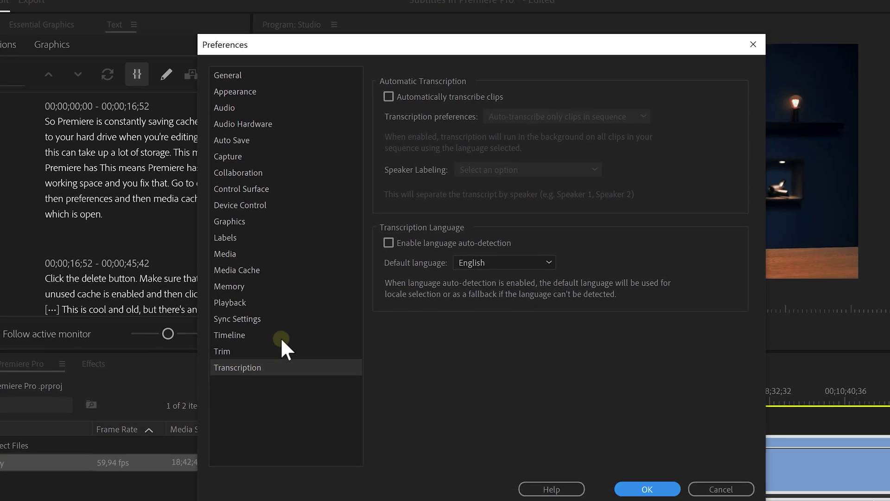
{"action": "left_click", "coordinate": [341, 80]}
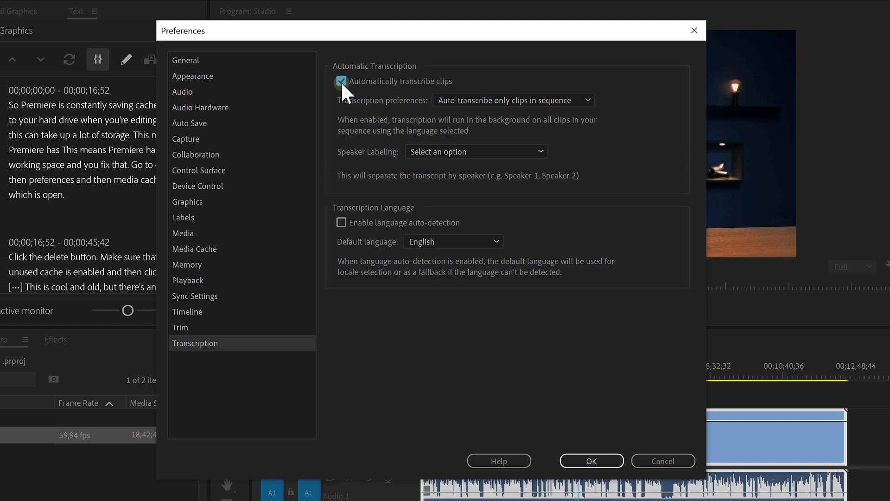
{"action": "left_click", "coordinate": [574, 99]}
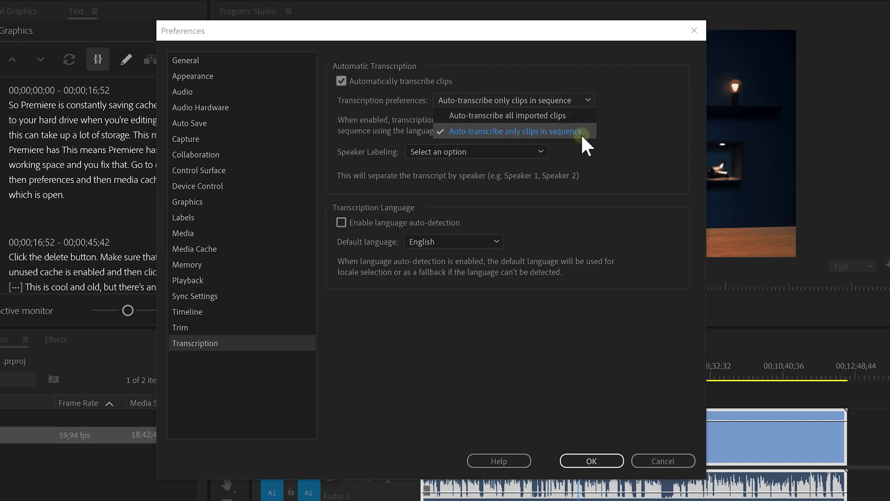
{"action": "left_click", "coordinate": [583, 116]}
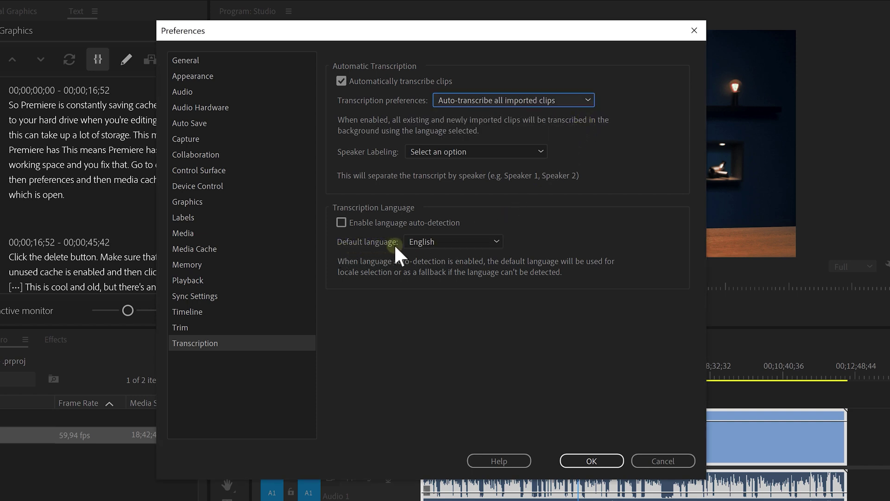
{"action": "left_click", "coordinate": [576, 458]}
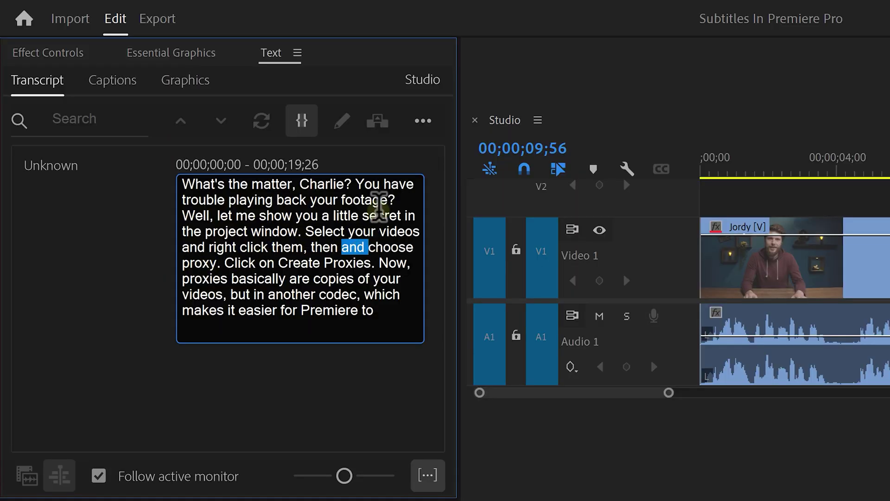
Commit the transcript edit so the passage reads 'right click them, then choose proxy.'.
{"action": "left_click", "coordinate": [383, 149]}
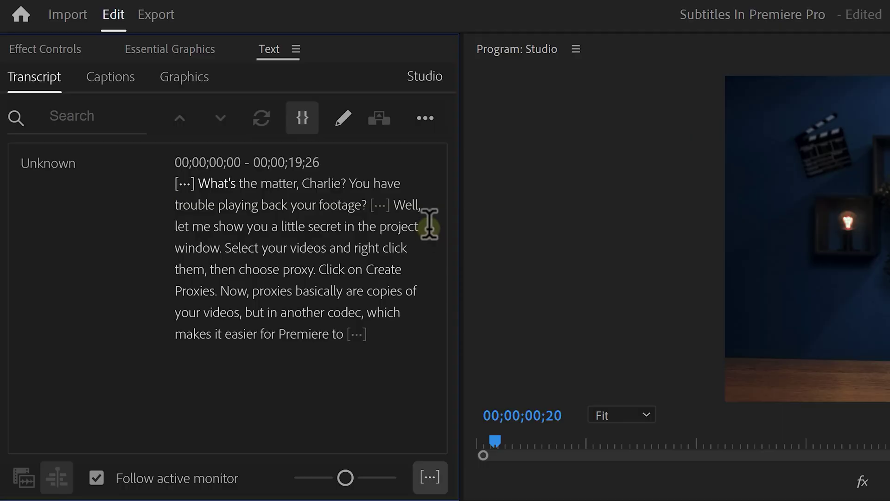
Create captions from the transcript with Maximum length 14 and Single lines.
{"action": "left_click", "coordinate": [426, 118]}
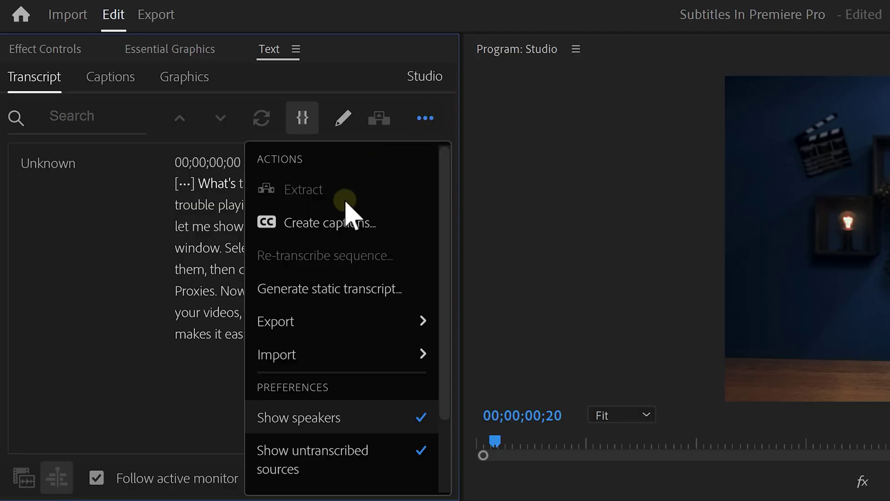
{"action": "left_click", "coordinate": [323, 222]}
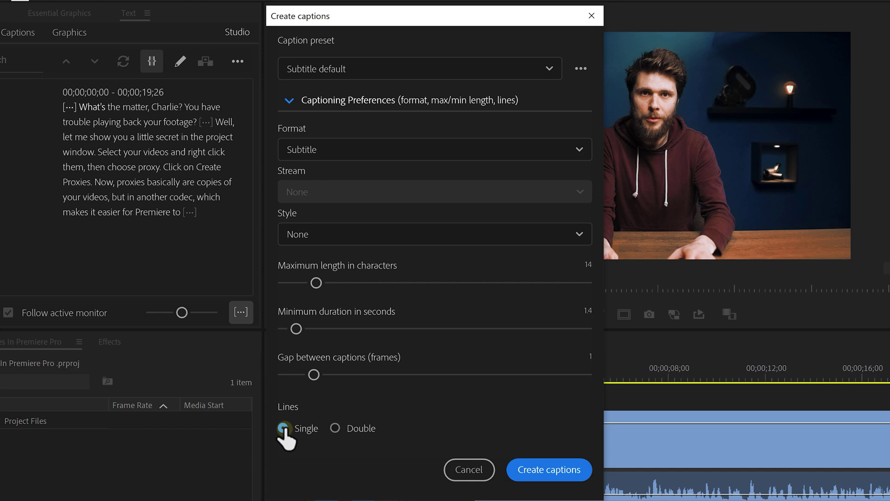
{"action": "left_click", "coordinate": [533, 469]}
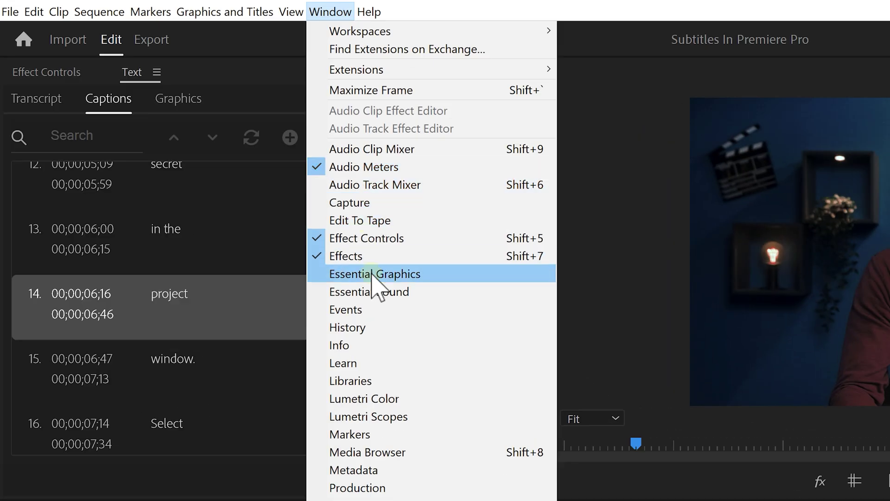
Open Essential Graphics and drag-select all caption clips on the subtitle track.
{"action": "left_click", "coordinate": [372, 273]}
{"action": "left_click_drag", "start_coordinate": [264, 297], "coordinate": [845, 330]}
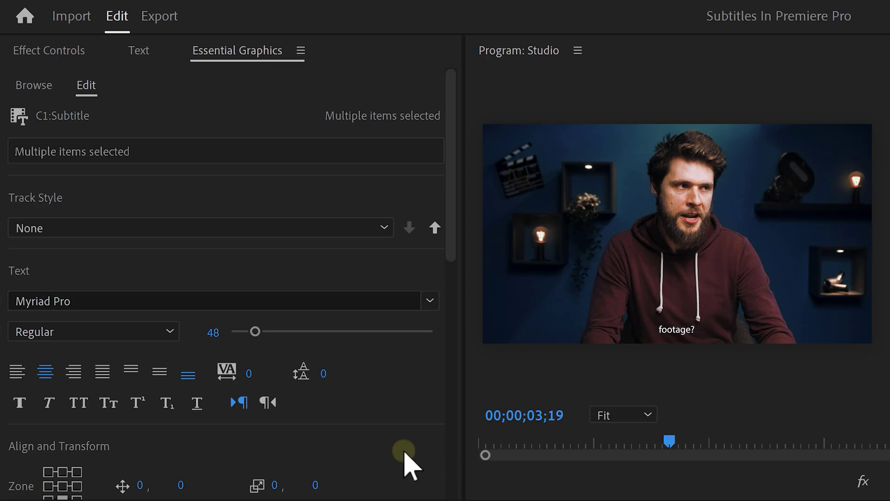
{"action": "mouse_move", "coordinate": [452, 208]}
{"action": "left_mouse_down"}
{"action": "mouse_move", "coordinate": [455, 424]}
{"action": "mouse_move", "coordinate": [471, 299]}
{"action": "mouse_move", "coordinate": [460, 210]}
{"action": "mouse_move", "coordinate": [462, 222]}
{"action": "left_mouse_up"}
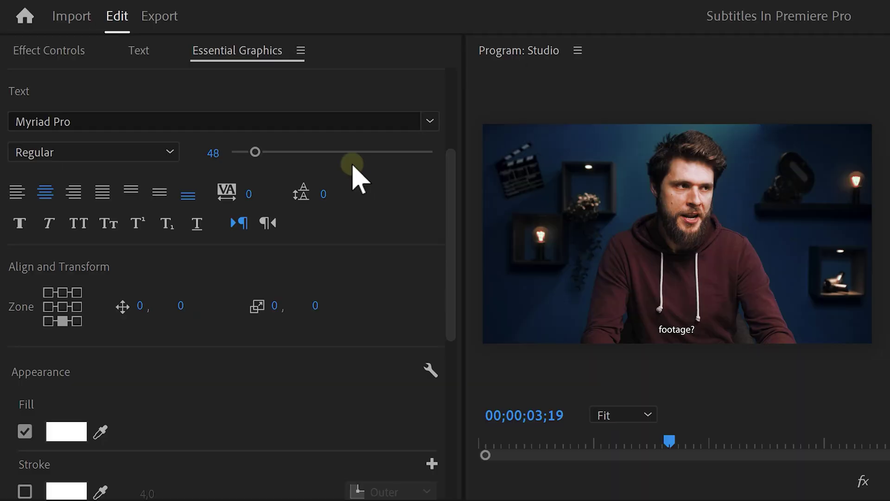
Set the caption font to CCSignLanguage Bold.
{"action": "left_click", "coordinate": [323, 121]}
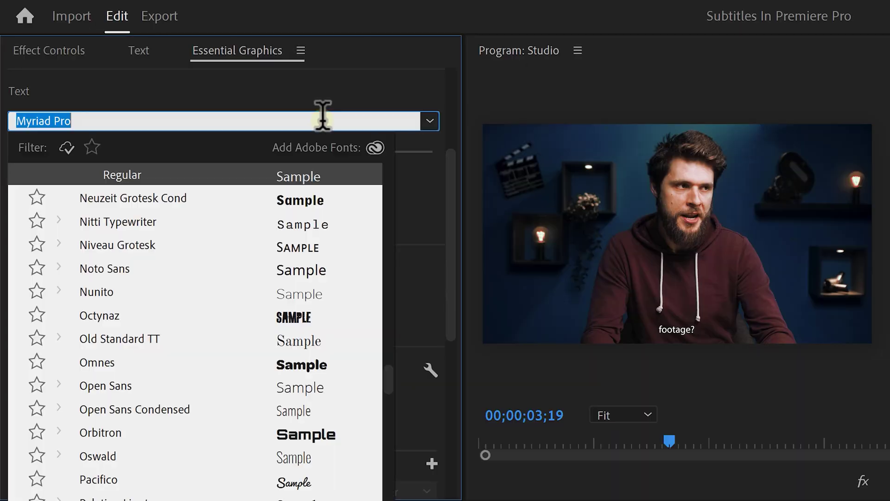
{"action": "type", "text": "CCsign"}
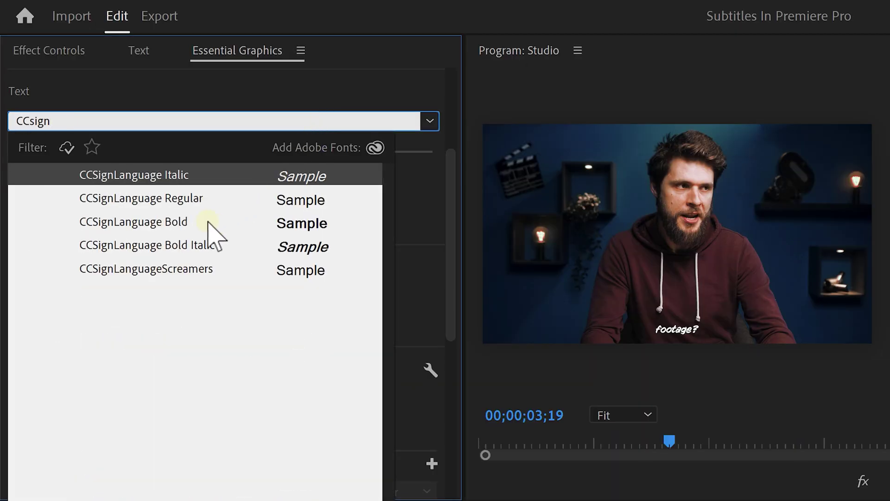
{"action": "left_click", "coordinate": [208, 222]}
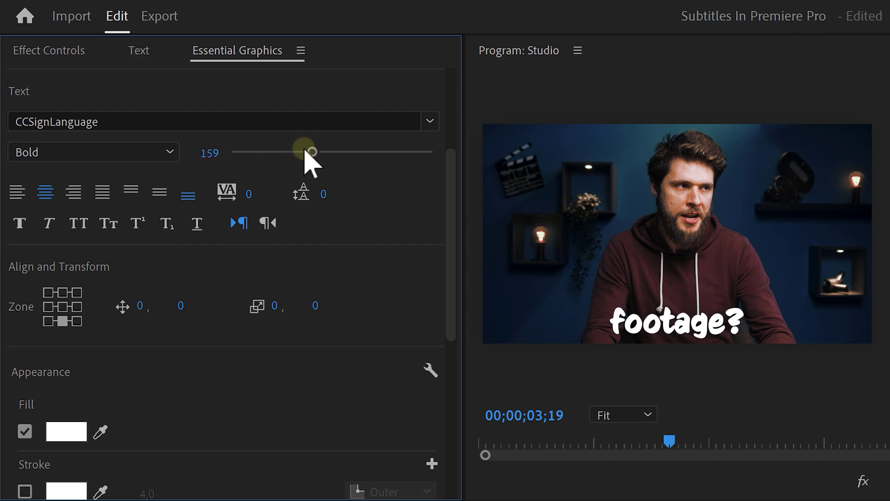
{"action": "scroll", "coordinate": [132, 262], "scroll_direction": "down", "scroll_amount": 1}
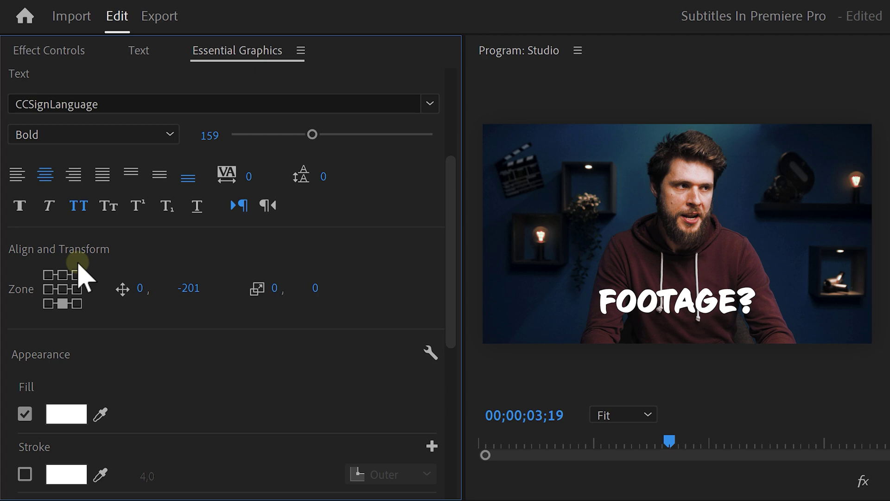
Change the caption fill to a magenta-to-yellow linear gradient.
{"action": "left_click", "coordinate": [69, 413]}
{"action": "left_click", "coordinate": [156, 126]}
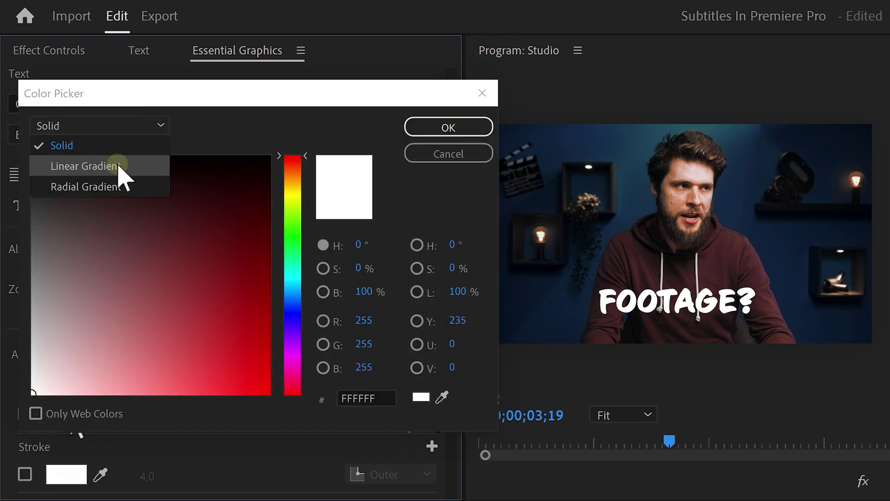
{"action": "left_click", "coordinate": [86, 166]}
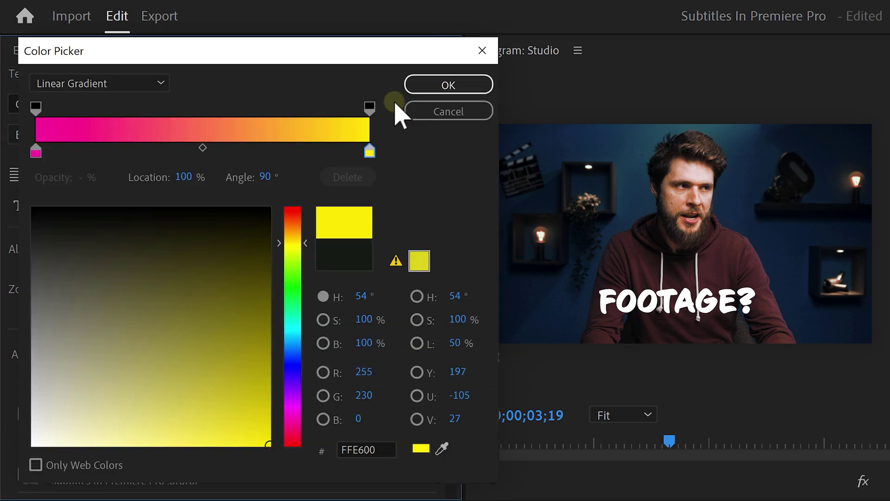
{"action": "left_click", "coordinate": [407, 92]}
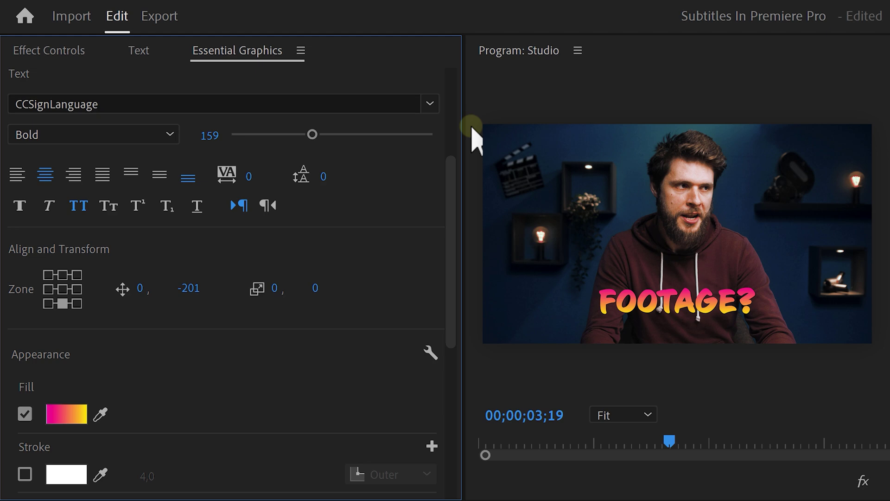
{"action": "left_click_drag", "start_coordinate": [459, 166], "coordinate": [453, 265]}
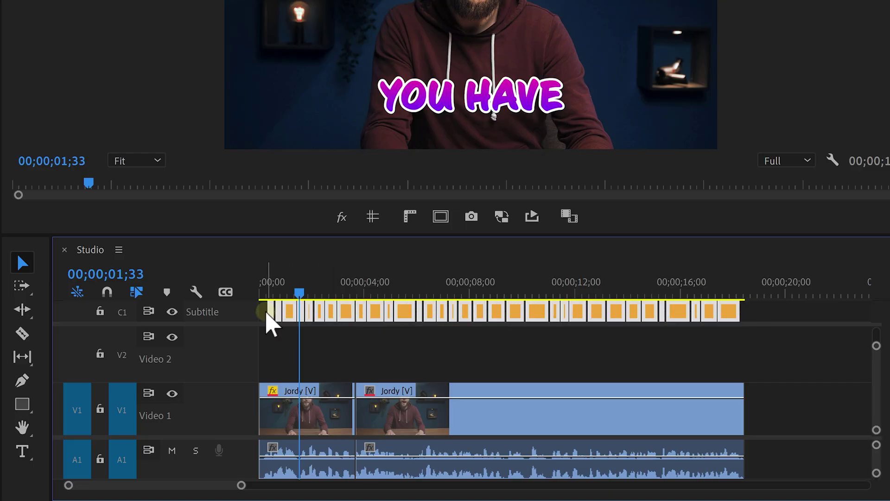
Upgrade the captions to graphics and select all the graphic clips on Video 2.
{"action": "left_click", "coordinate": [173, 7]}
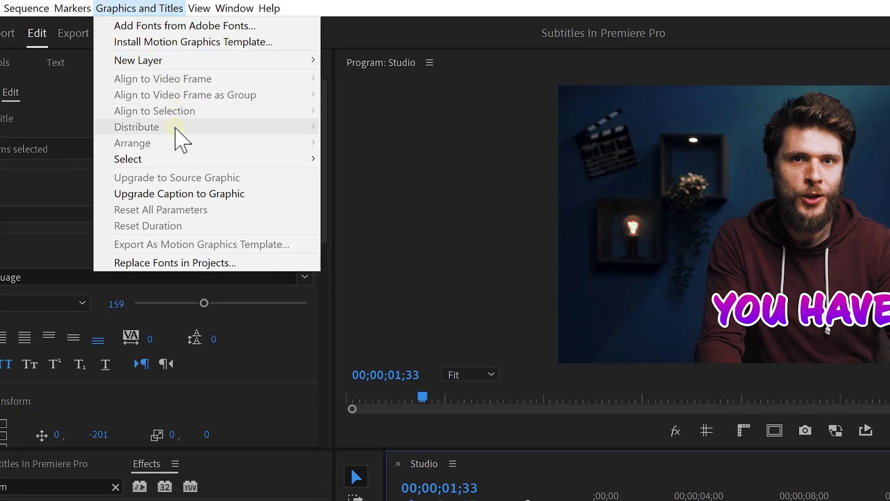
{"action": "left_click", "coordinate": [183, 194]}
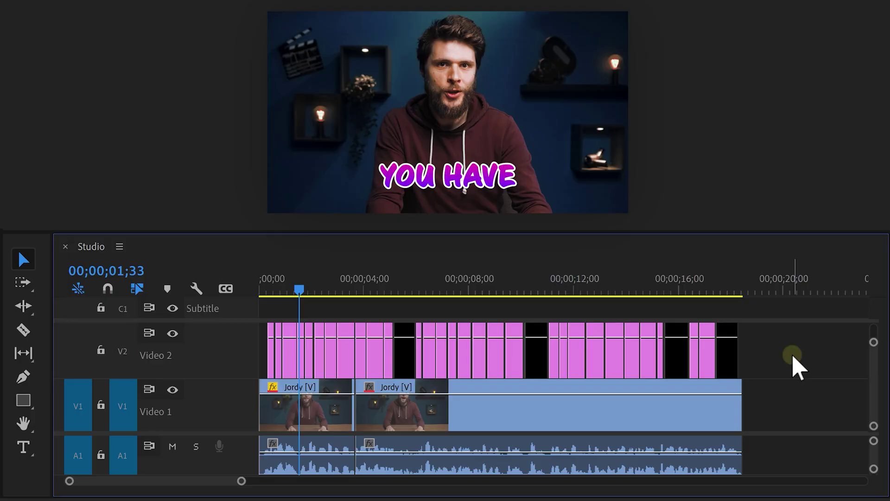
{"action": "left_click_drag", "start_coordinate": [793, 366], "coordinate": [263, 344]}
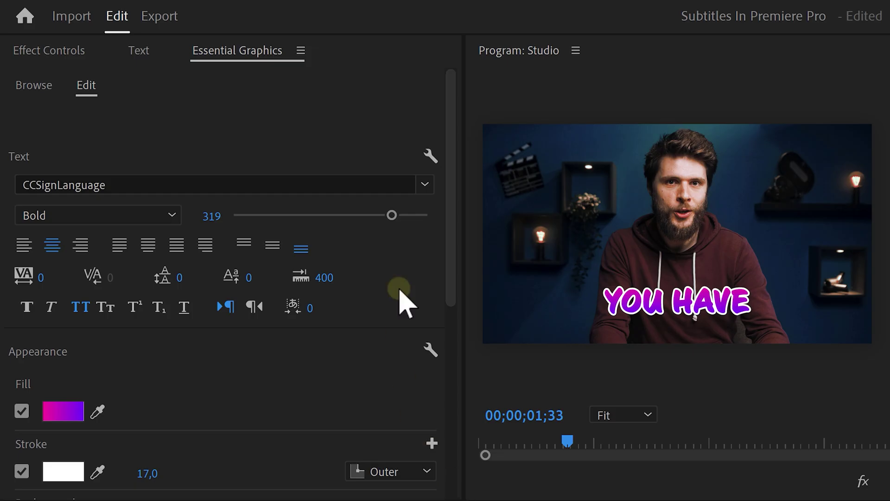
{"action": "left_click_drag", "start_coordinate": [455, 226], "coordinate": [471, 204]}
Save the caption look as a text style named Pink and make Pink the caption style.
{"action": "left_click", "coordinate": [369, 181]}
{"action": "left_click", "coordinate": [293, 197]}
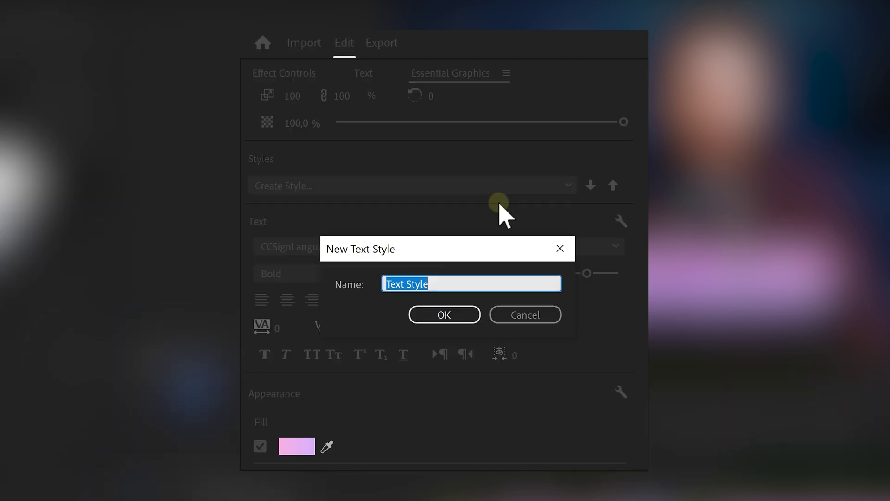
{"action": "left_click", "coordinate": [444, 316]}
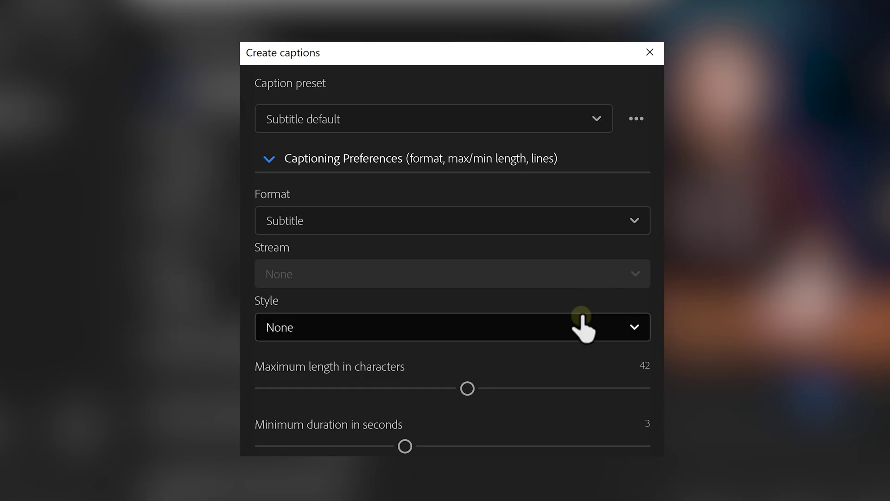
{"action": "left_click", "coordinate": [582, 326]}
{"action": "left_click", "coordinate": [490, 386]}
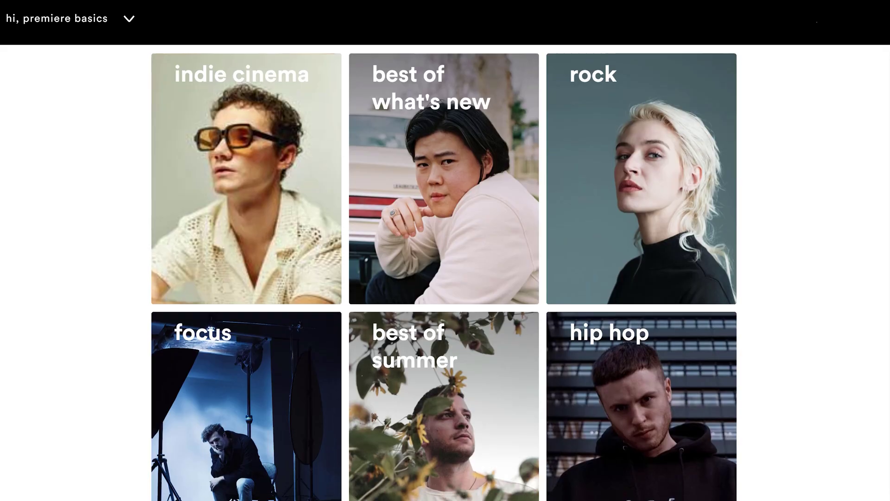
Scroll down the Audiio playlists page through the playlist tiles.
{"action": "scroll", "coordinate": [445, 274], "scroll_direction": "down", "scroll_amount": 4}
{"action": "scroll", "coordinate": [445, 274], "scroll_direction": "down", "scroll_amount": 5}
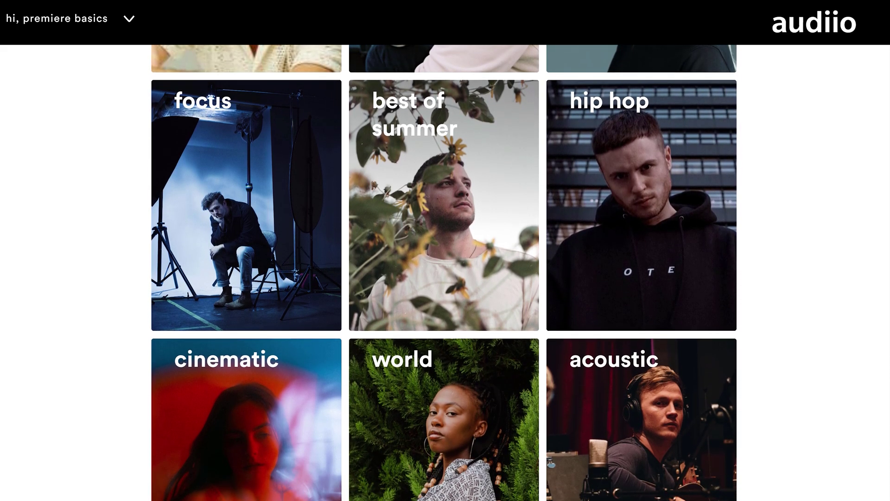
{"action": "scroll", "coordinate": [445, 273], "scroll_direction": "down", "scroll_amount": 2}
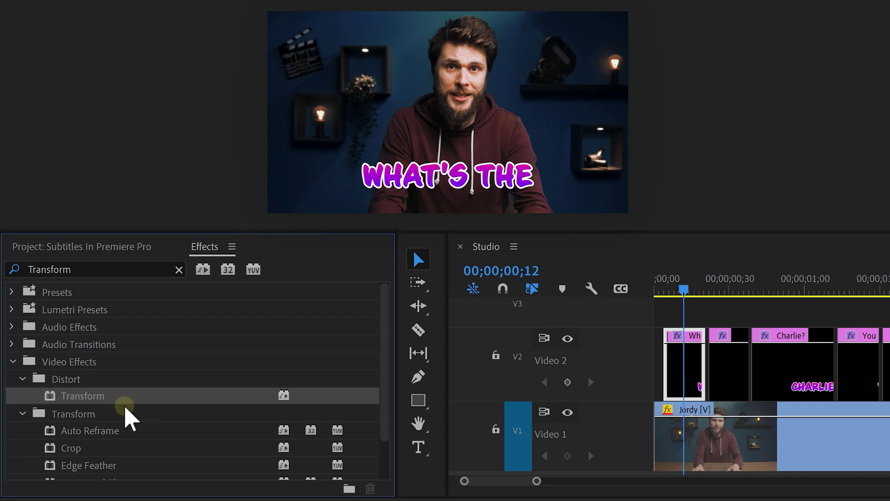
Apply Transform to the first caption and set its anchor point and position Y to about 1738.
{"action": "left_click_drag", "start_coordinate": [117, 401], "coordinate": [281, 366]}
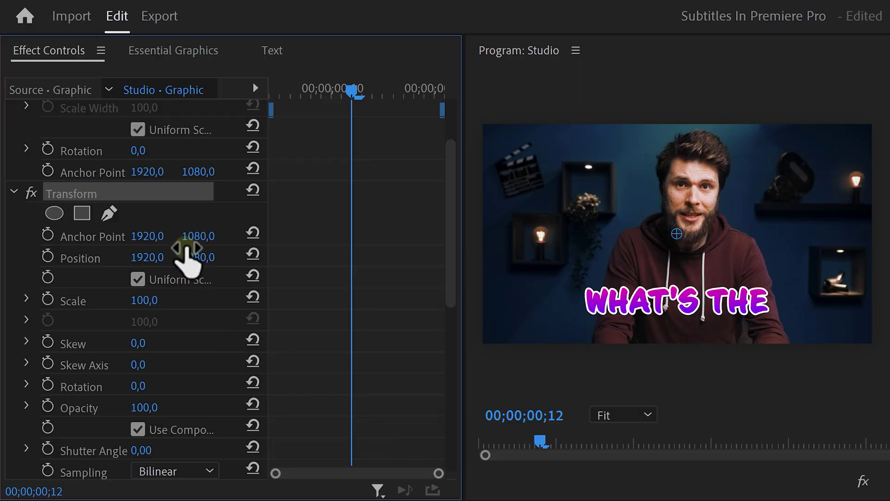
{"action": "left_click_drag", "start_coordinate": [244, 237], "coordinate": [636, 209]}
{"action": "left_click_drag", "start_coordinate": [198, 258], "coordinate": [601, 236]}
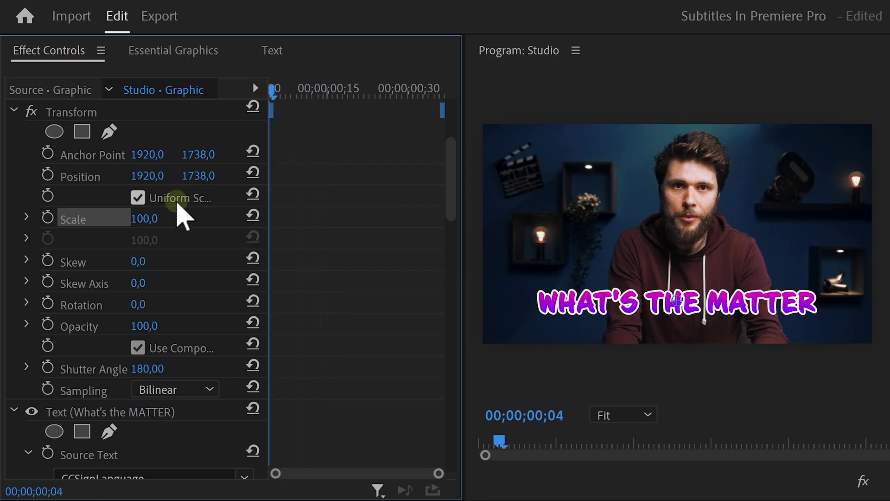
Keyframe the Transform scale at 0, then 110 a few frames later, then 100.
{"action": "left_click", "coordinate": [168, 218]}
{"action": "type", "text": "0"}
{"action": "key", "text": "Return"}
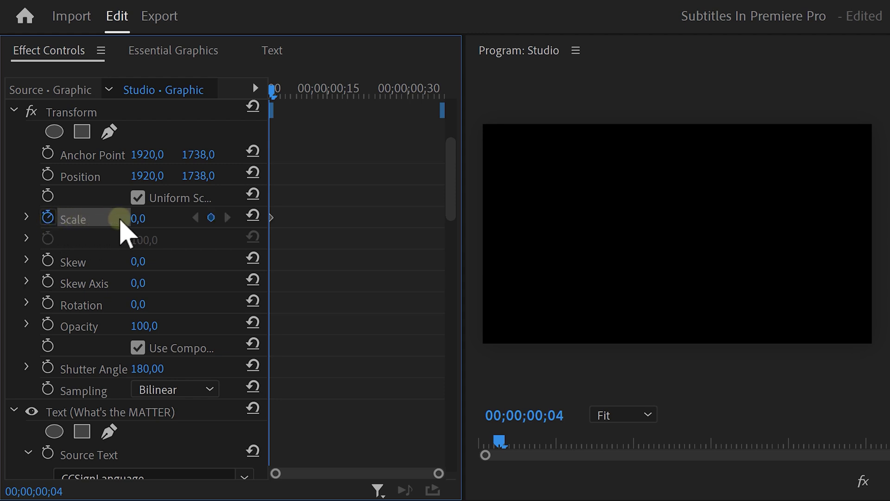
{"action": "left_click_drag", "start_coordinate": [273, 90], "coordinate": [403, 92]}
{"action": "left_click", "coordinate": [132, 218]}
{"action": "type", "text": "110"}
{"action": "key", "text": "Return"}
{"action": "left_click", "coordinate": [139, 218]}
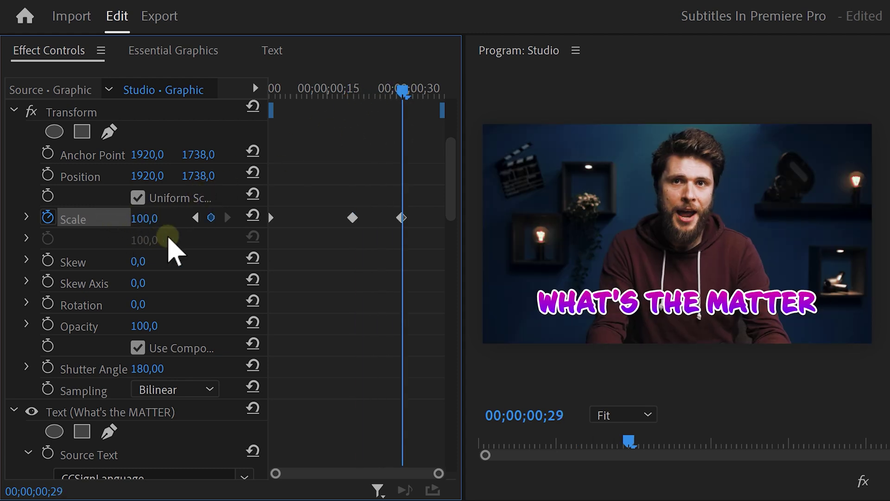
Set Ease Out on the first scale keyframe and Ease In on the other two.
{"action": "right_click", "coordinate": [269, 220]}
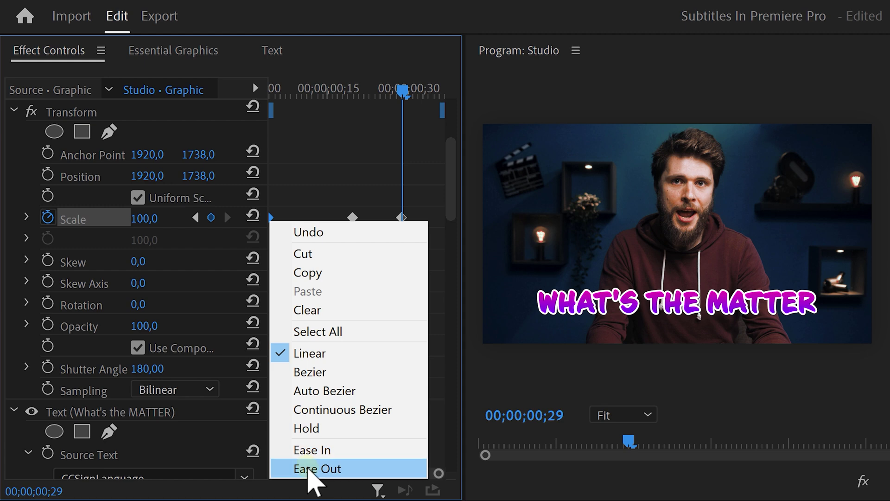
{"action": "left_click", "coordinate": [318, 468]}
{"action": "right_click", "coordinate": [353, 219]}
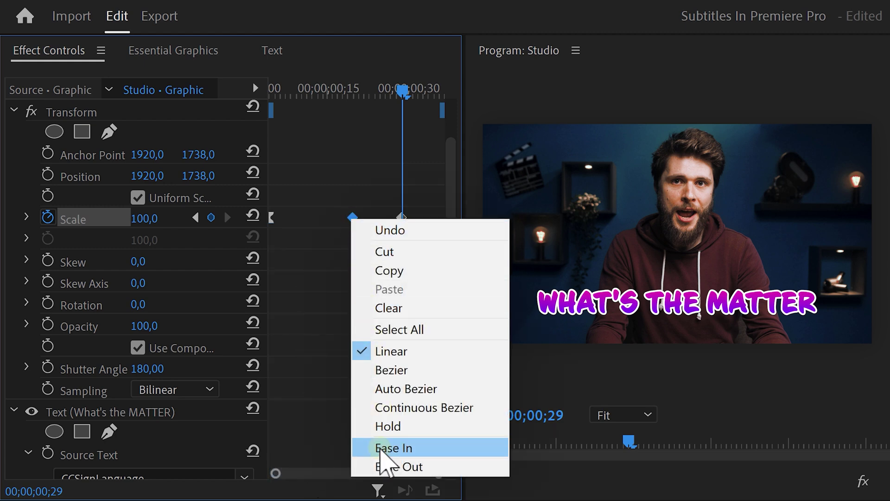
{"action": "left_click", "coordinate": [380, 448]}
{"action": "right_click", "coordinate": [401, 218]}
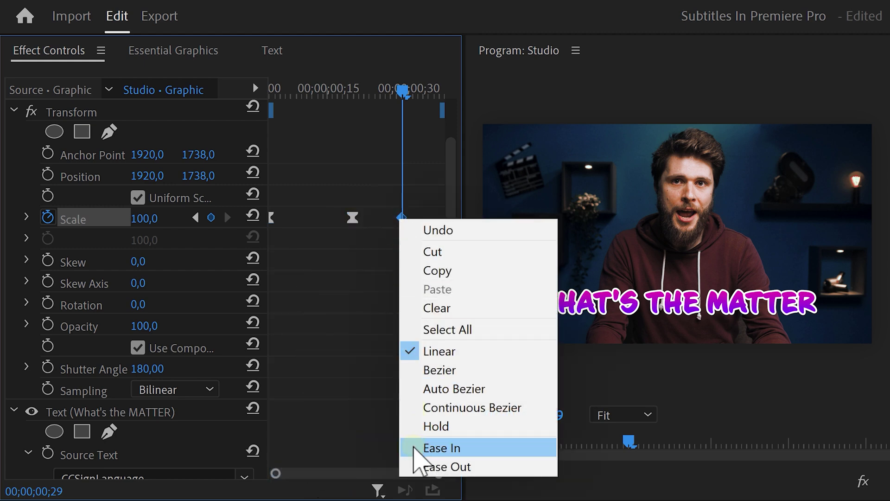
{"action": "left_click", "coordinate": [408, 448]}
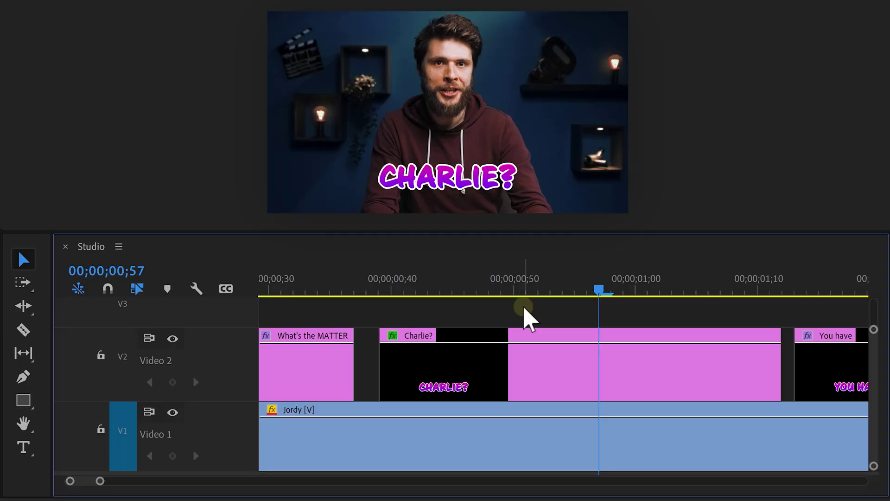
Align the Charlie? text layer to the vertical centre and drop Basic 3D onto its clip.
{"action": "left_click", "coordinate": [482, 358]}
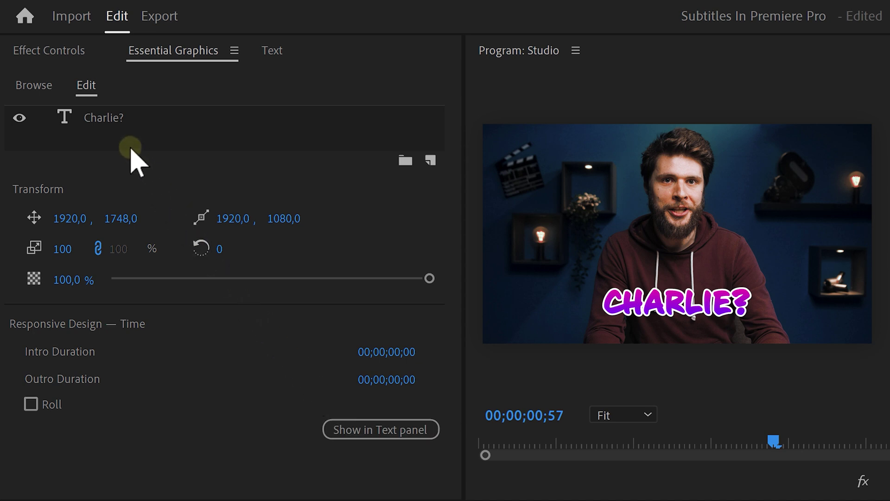
{"action": "left_click", "coordinate": [104, 117]}
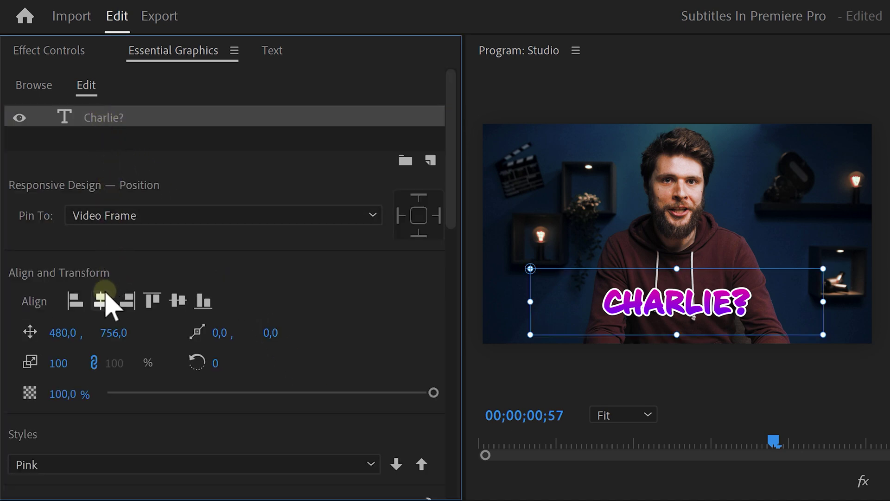
{"action": "left_click", "coordinate": [177, 301]}
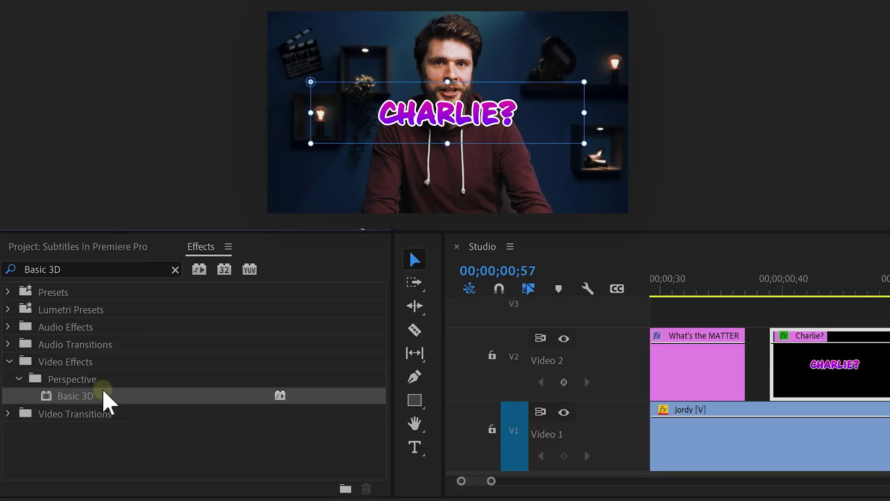
{"action": "left_click_drag", "start_coordinate": [105, 398], "coordinate": [482, 380]}
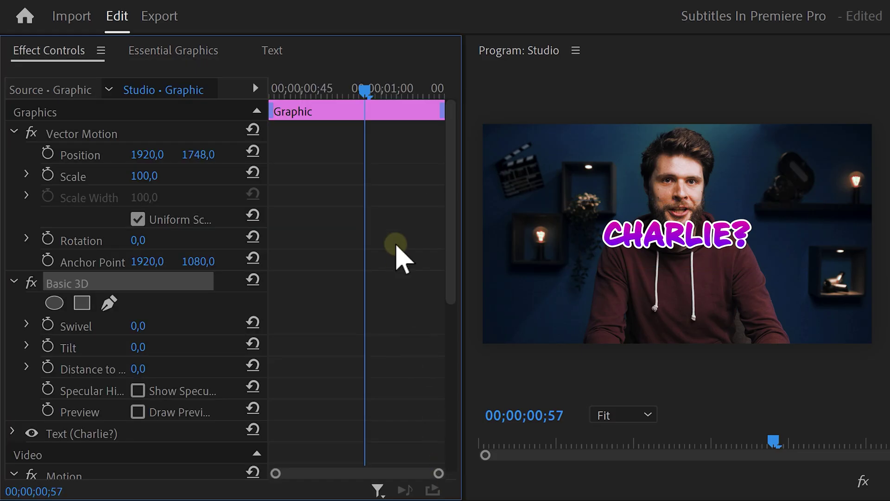
Keyframe the CHARLIE? caption's Basic 3D Tilt at -90° at the clip start.
{"action": "left_click_drag", "start_coordinate": [369, 91], "coordinate": [292, 89]}
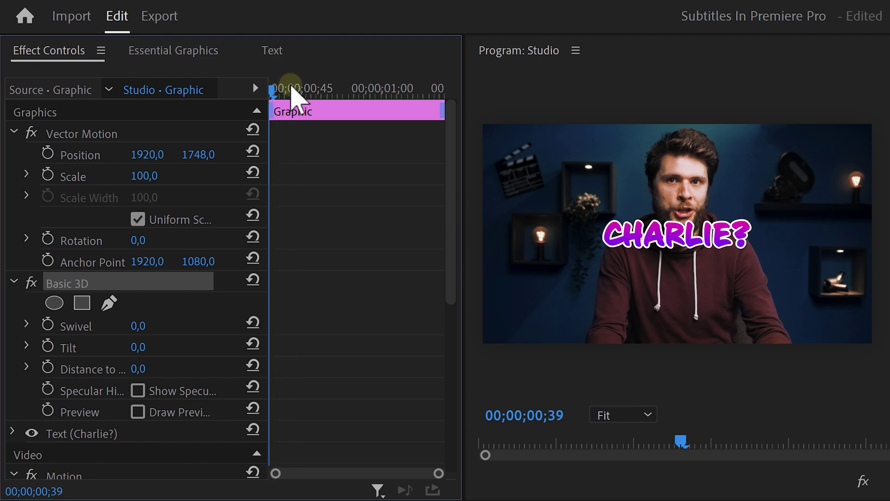
{"action": "left_click", "coordinate": [141, 348]}
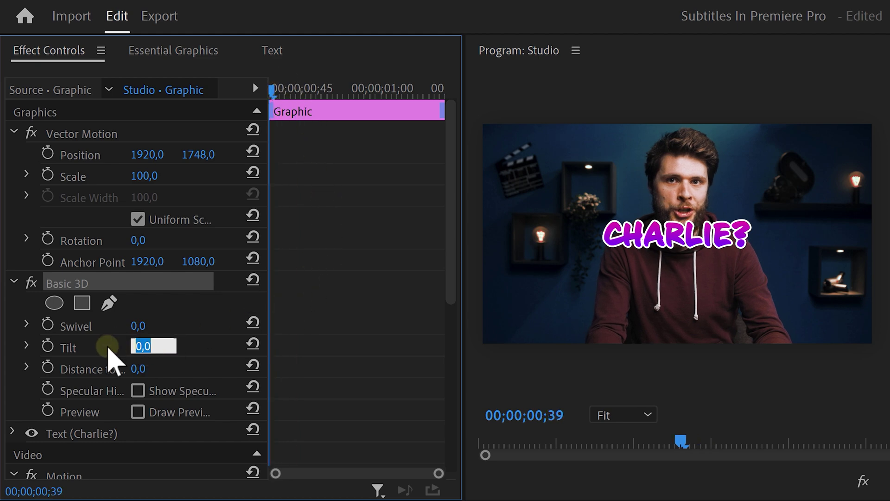
{"action": "key", "text": "Return"}
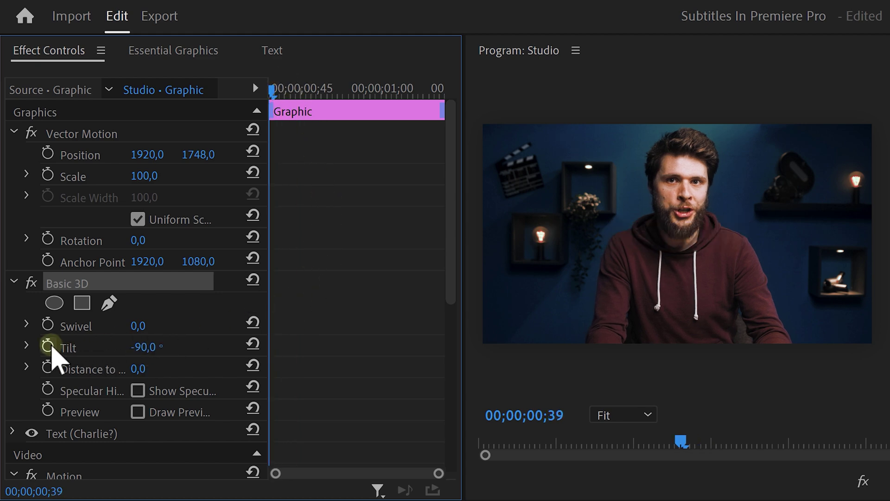
{"action": "left_click", "coordinate": [49, 346]}
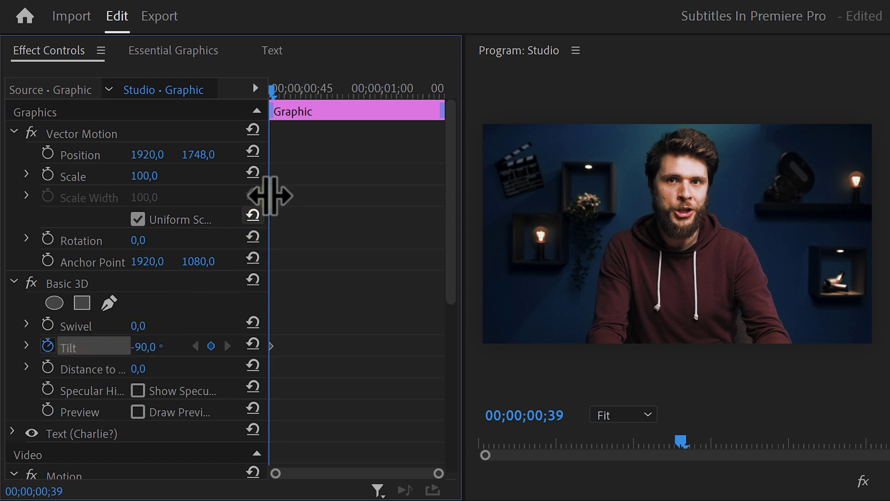
Add a 50° tilt keyframe a few frames later, then edit the tilt further ahead.
{"action": "left_click_drag", "start_coordinate": [276, 91], "coordinate": [330, 107]}
{"action": "left_click", "coordinate": [153, 343]}
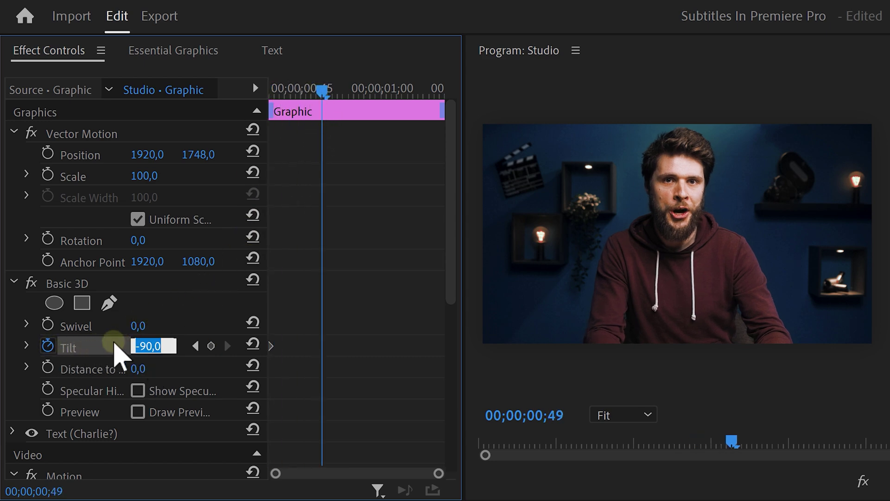
{"action": "type", "text": "50"}
{"action": "key", "text": "Return"}
{"action": "left_click", "coordinate": [391, 95]}
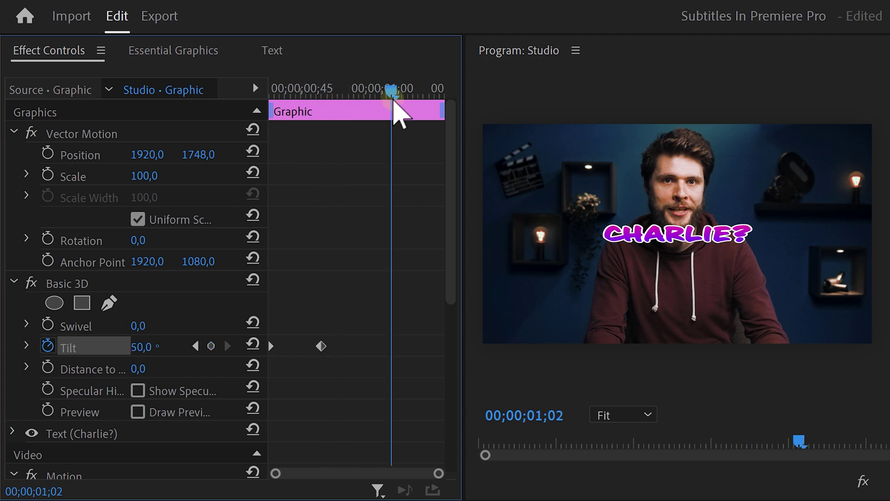
{"action": "left_click", "coordinate": [146, 346]}
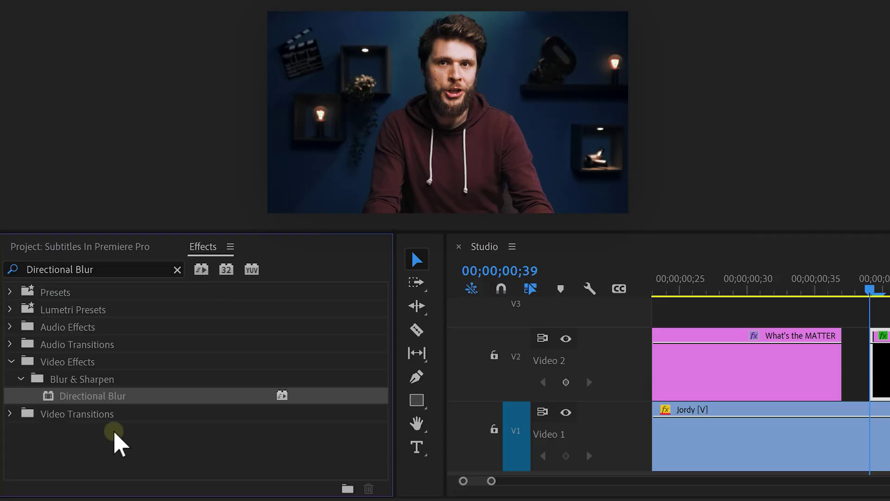
Apply Directional Blur to the CHARLIE? clip and keyframe Blur Length from the tilt start.
{"action": "left_click_drag", "start_coordinate": [133, 397], "coordinate": [545, 367]}
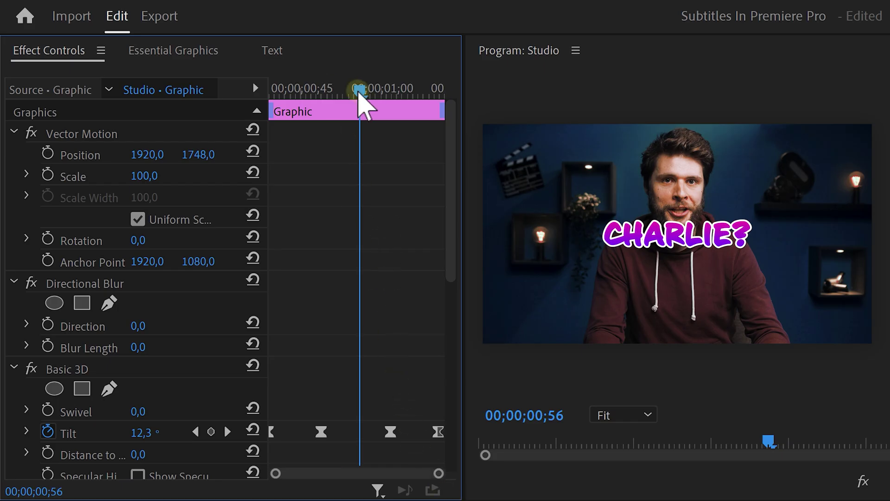
{"action": "left_click_drag", "start_coordinate": [359, 90], "coordinate": [271, 89]}
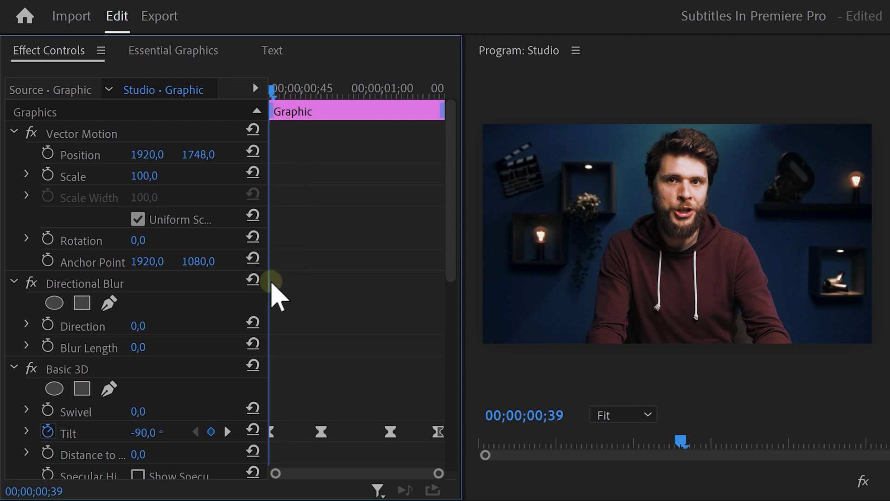
{"action": "left_click", "coordinate": [47, 347]}
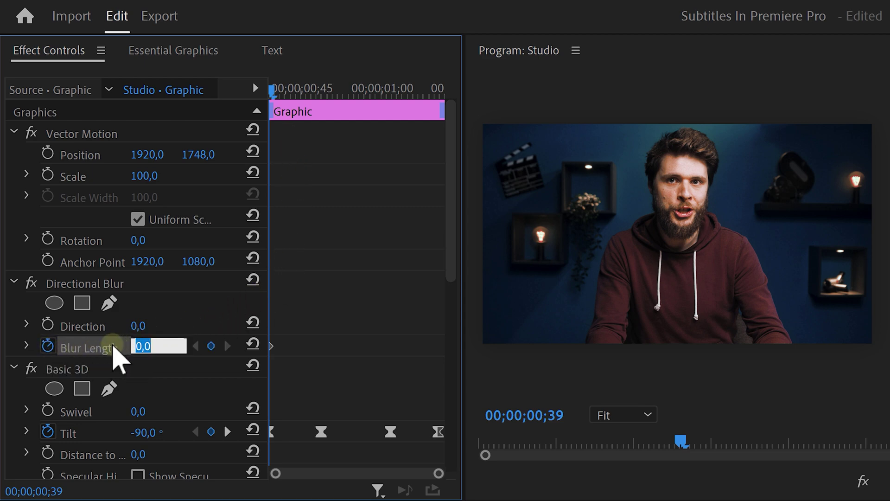
{"action": "left_click_drag", "start_coordinate": [273, 90], "coordinate": [327, 91]}
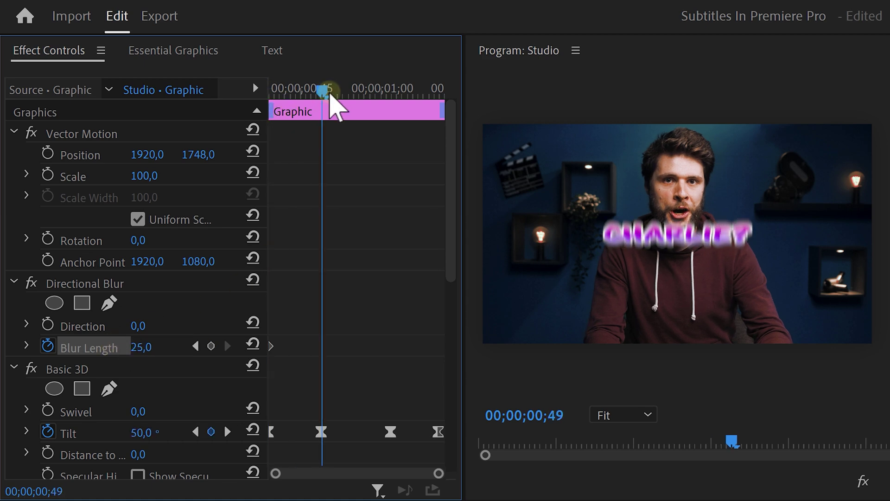
{"action": "left_click", "coordinate": [142, 347]}
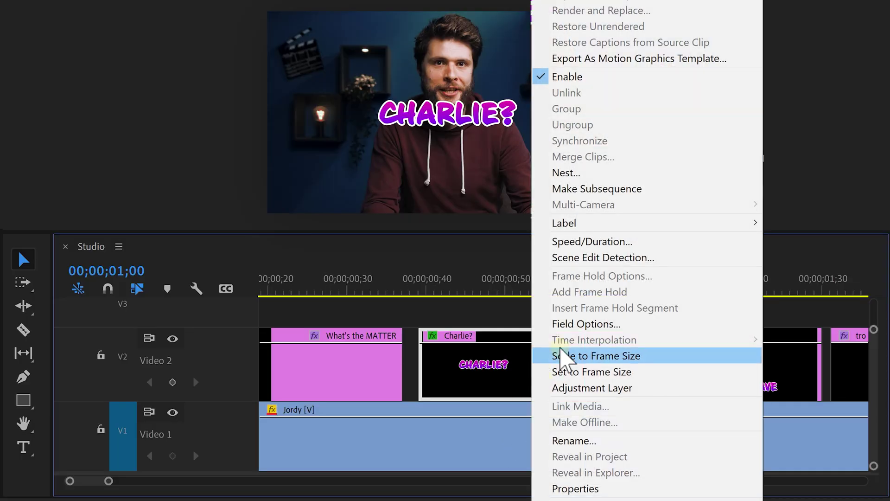
Nest the CHARLIE? clip as a sequence named Charlie and select the nested clip.
{"action": "left_click", "coordinate": [577, 173]}
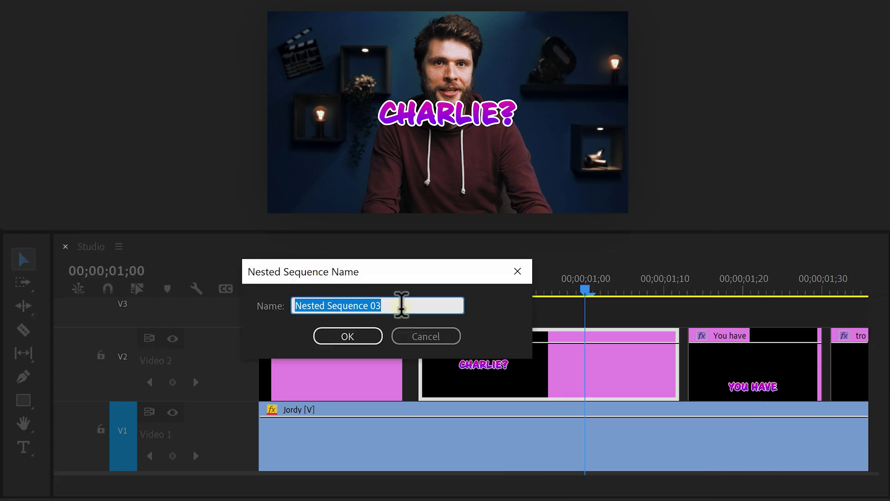
{"action": "left_click", "coordinate": [348, 337]}
{"action": "left_click", "coordinate": [484, 369]}
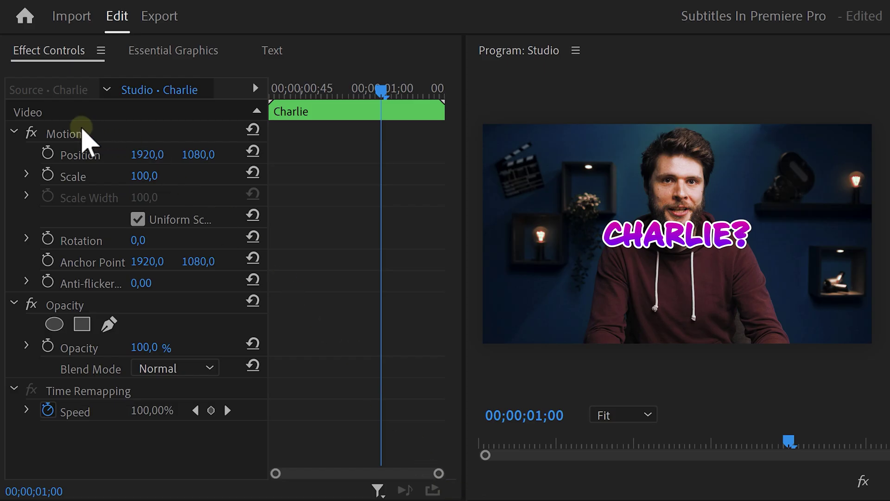
{"action": "left_click", "coordinate": [81, 132]}
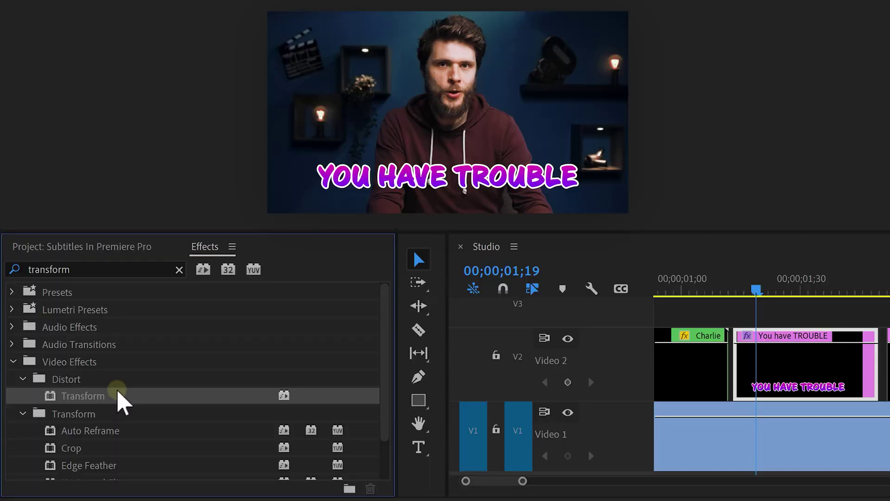
Apply Transform to the YOU HAVE TROUBLE caption and centre Anchor Point and Position Y at 1754.
{"action": "left_click_drag", "start_coordinate": [104, 398], "coordinate": [378, 383]}
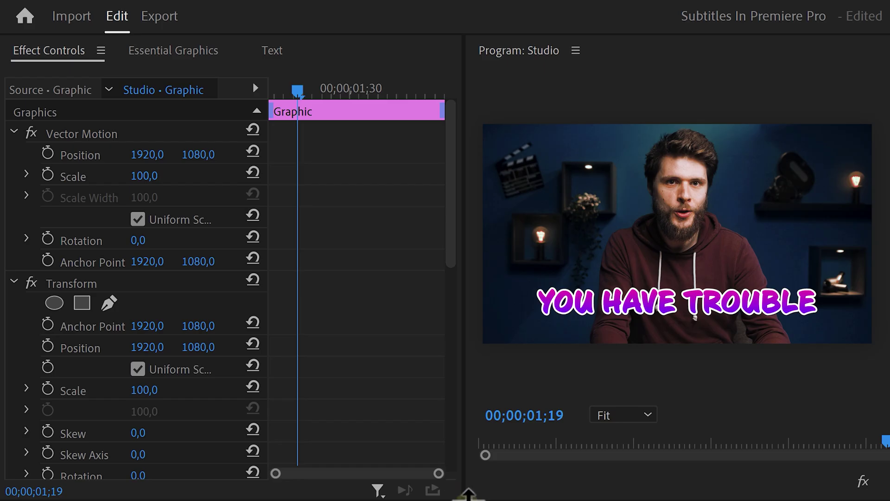
{"action": "left_click", "coordinate": [114, 326]}
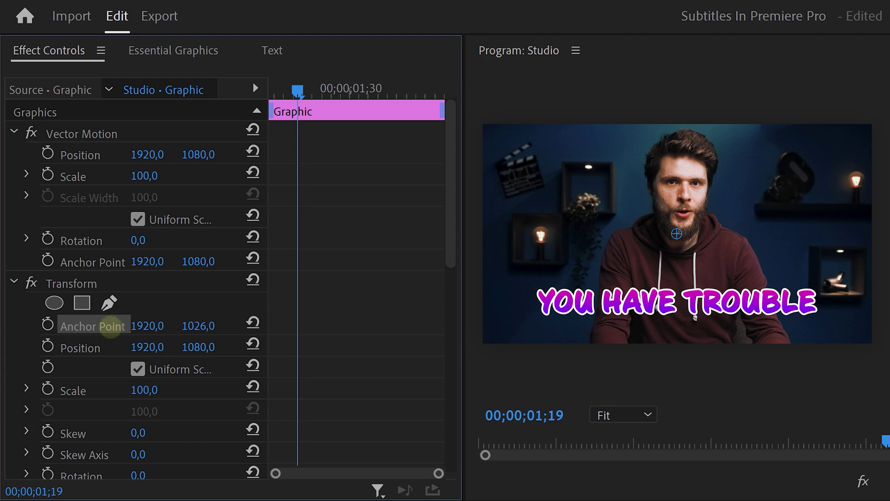
{"action": "left_click_drag", "start_coordinate": [709, 337], "coordinate": [709, 269]}
{"action": "left_click_drag", "start_coordinate": [199, 346], "coordinate": [205, 346]}
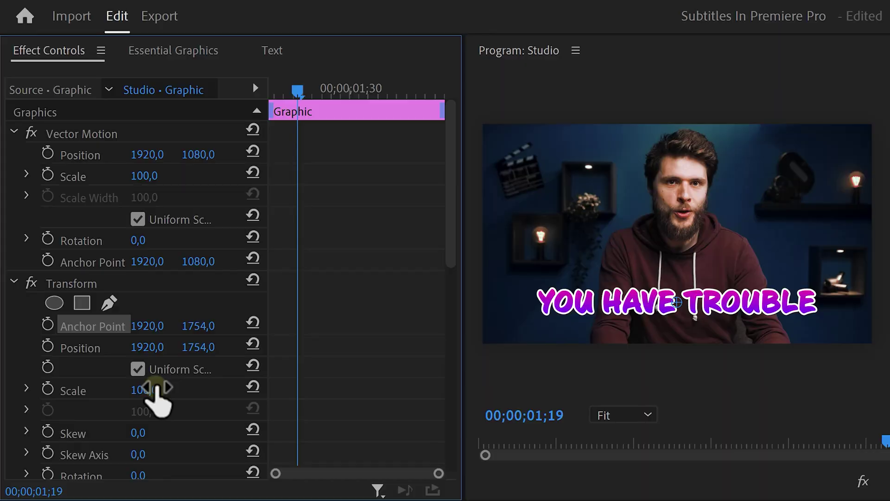
Keyframe Transform Scale at 200 at the clip start and 100 a few frames later.
{"action": "left_click", "coordinate": [148, 389]}
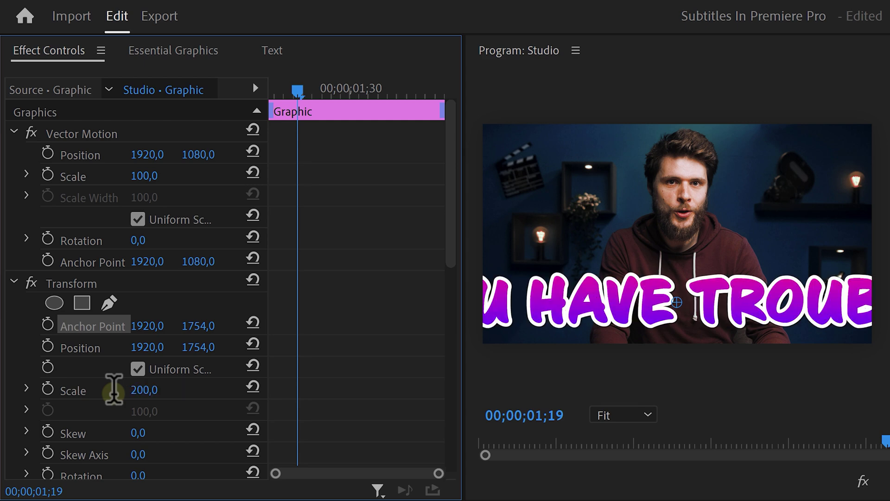
{"action": "left_click_drag", "start_coordinate": [299, 90], "coordinate": [271, 89]}
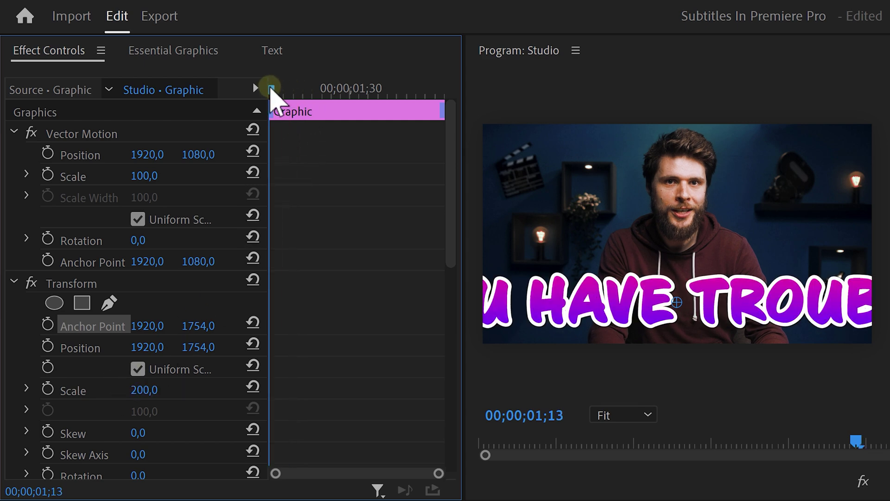
{"action": "left_click", "coordinate": [48, 389]}
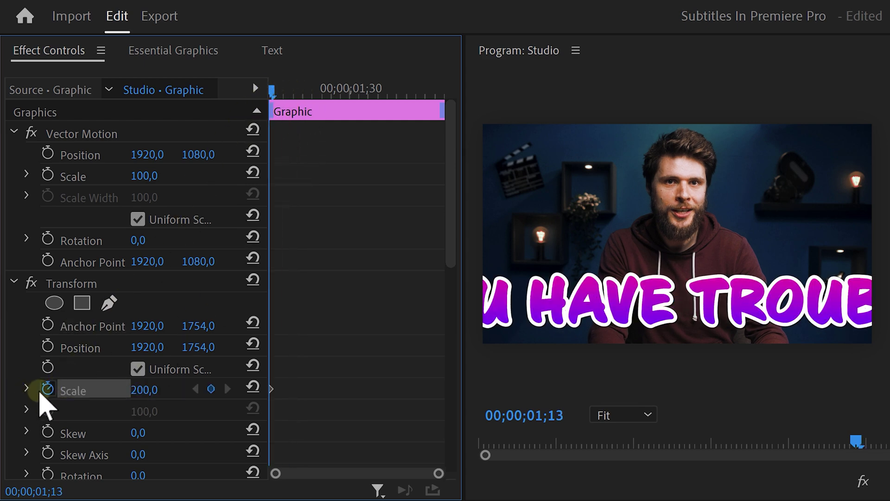
{"action": "left_click_drag", "start_coordinate": [272, 91], "coordinate": [369, 92]}
{"action": "left_click", "coordinate": [144, 390]}
{"action": "type", "text": "100"}
{"action": "key", "text": "Return"}
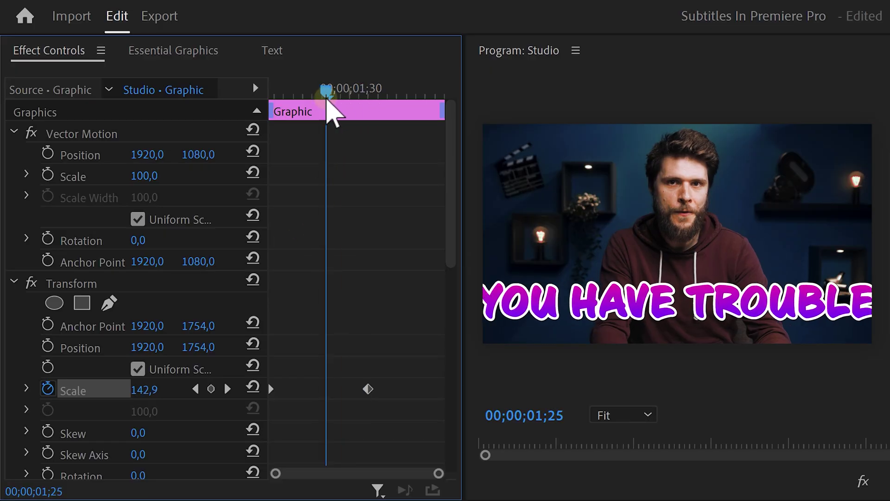
{"action": "left_click", "coordinate": [144, 390]}
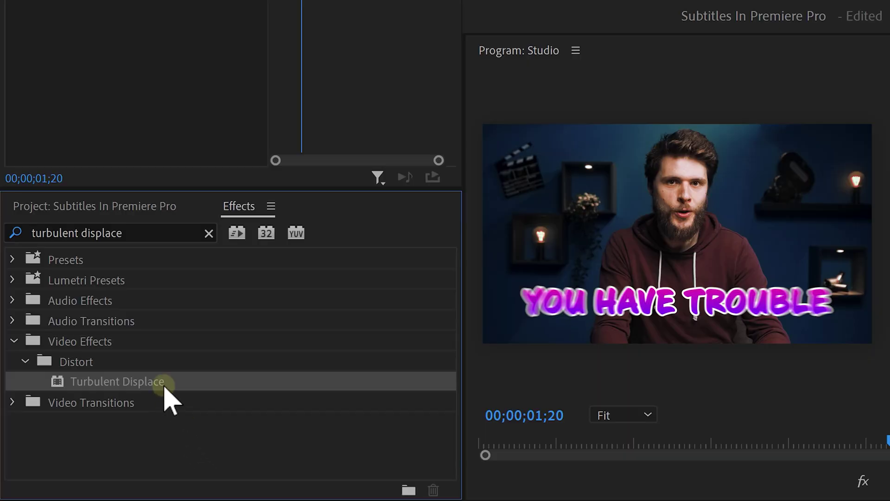
Apply Turbulent Displace and keyframe Amount 500, Size 10 and Evolution 15 at the clip start.
{"action": "left_click_drag", "start_coordinate": [165, 389], "coordinate": [129, 172]}
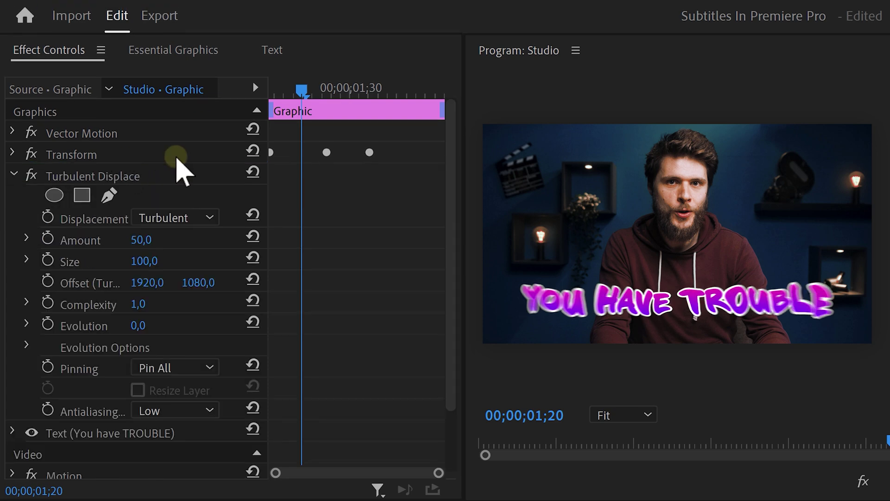
{"action": "left_click", "coordinate": [269, 90]}
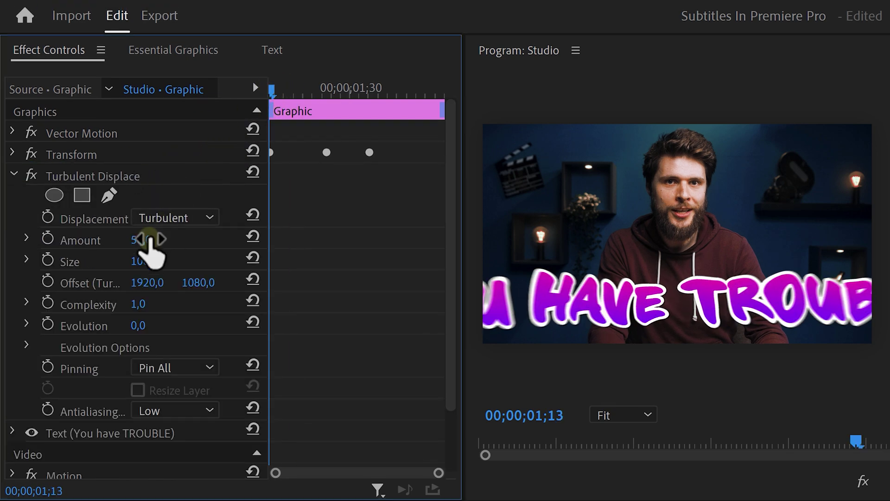
{"action": "left_click", "coordinate": [148, 240]}
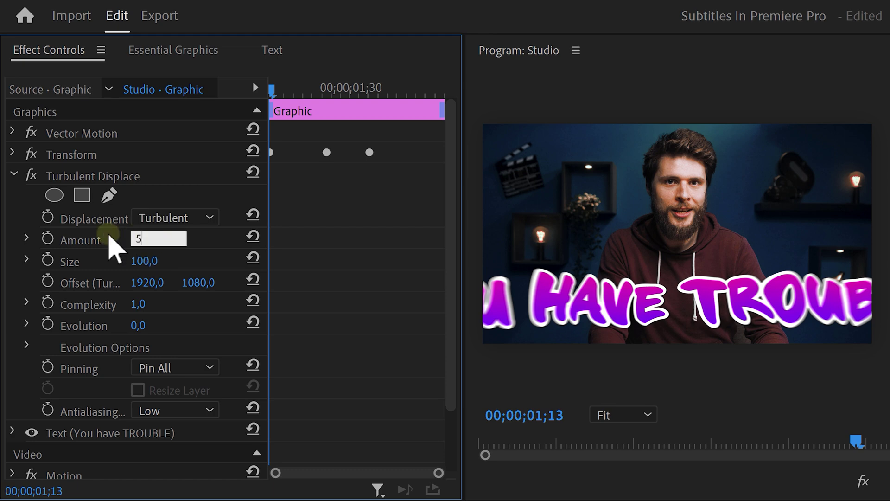
{"action": "left_click", "coordinate": [47, 238]}
{"action": "left_click", "coordinate": [145, 260]}
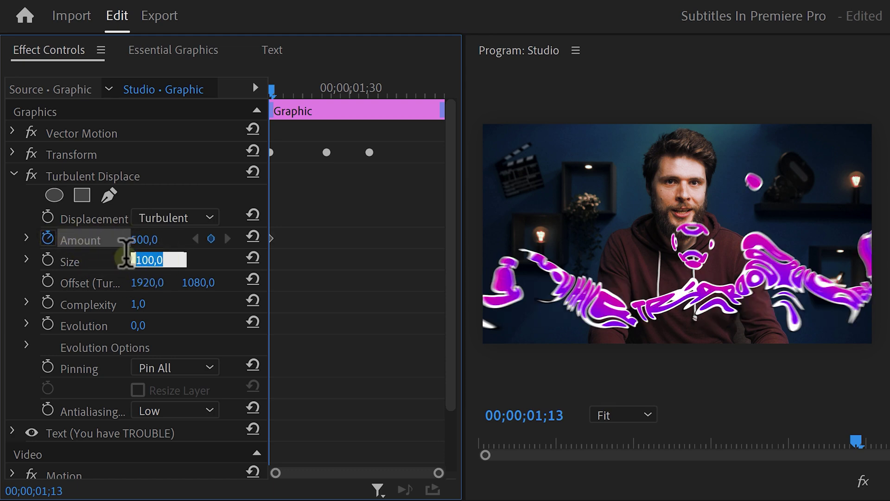
{"action": "left_click", "coordinate": [48, 259]}
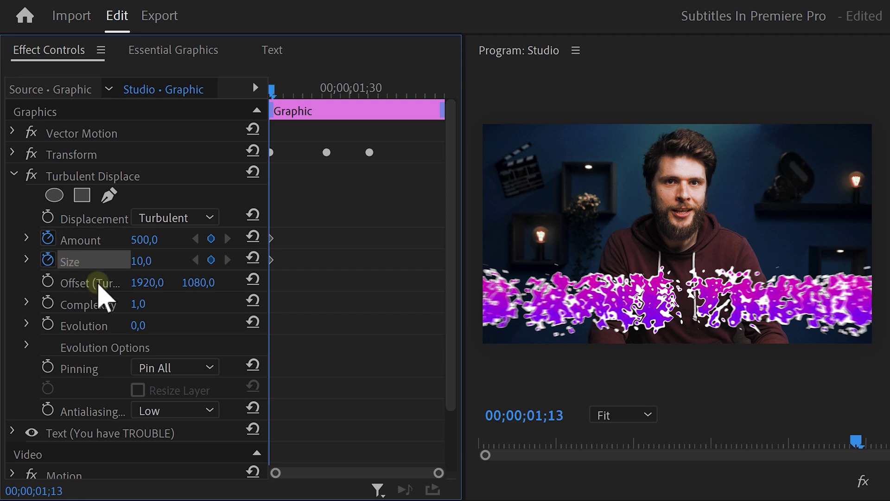
{"action": "left_click", "coordinate": [138, 325]}
{"action": "type", "text": "15"}
{"action": "key", "text": "Return"}
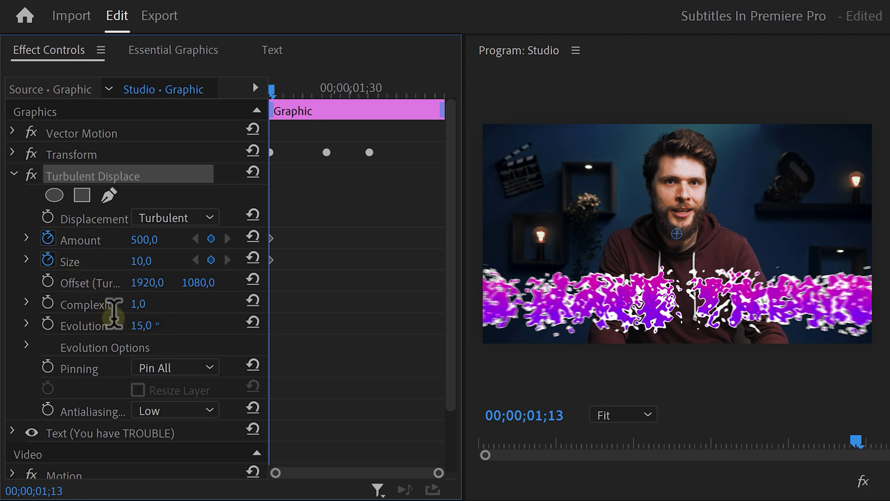
{"action": "left_click", "coordinate": [47, 323]}
At 01;25, set Turbulent Displace Amount to 0 and Size to 2.
{"action": "left_click_drag", "start_coordinate": [317, 91], "coordinate": [327, 89]}
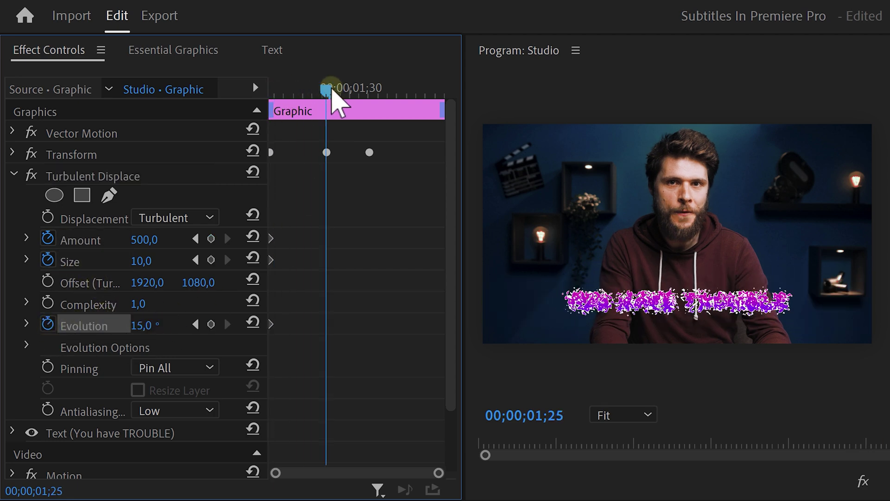
{"action": "left_click", "coordinate": [145, 240]}
{"action": "type", "text": "0"}
{"action": "key", "text": "Return"}
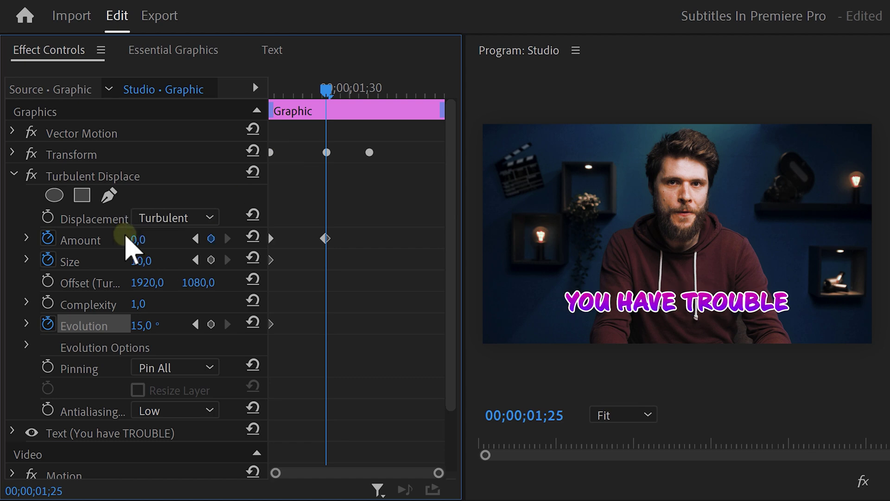
{"action": "left_click", "coordinate": [117, 257]}
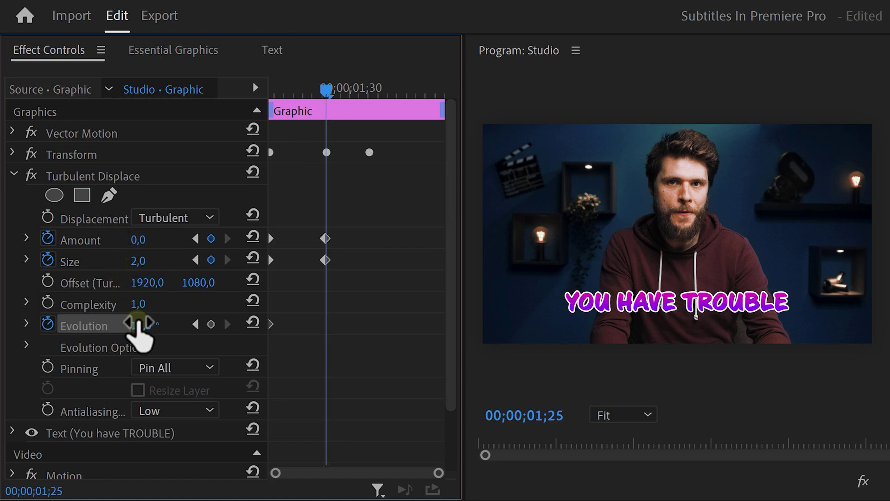